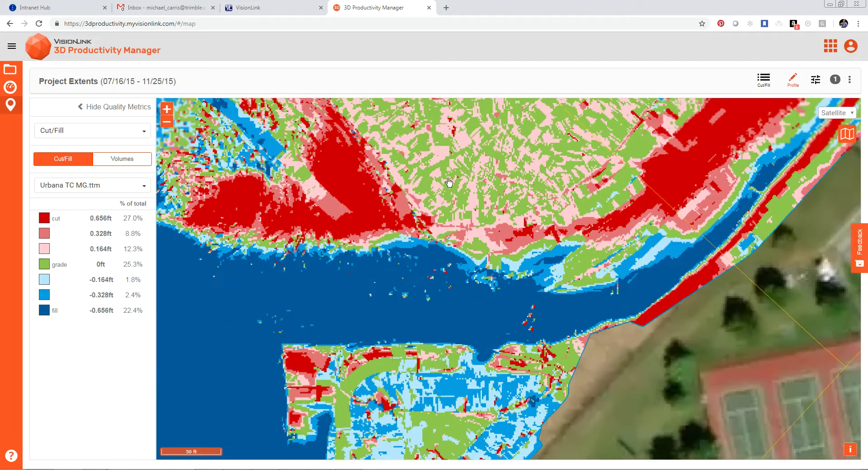
Shift the VisionLink cut/fill map to the lower pad area, then return to the Business Center project.
scroll(434, 220, up, 1)
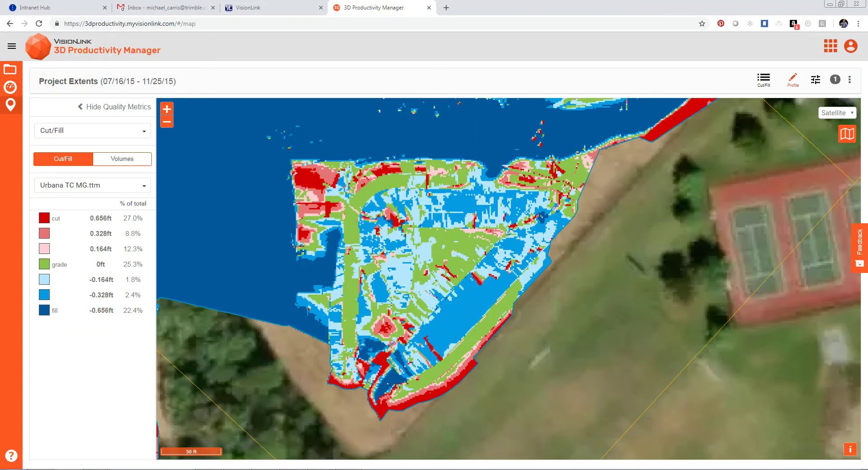
click(208, 458)
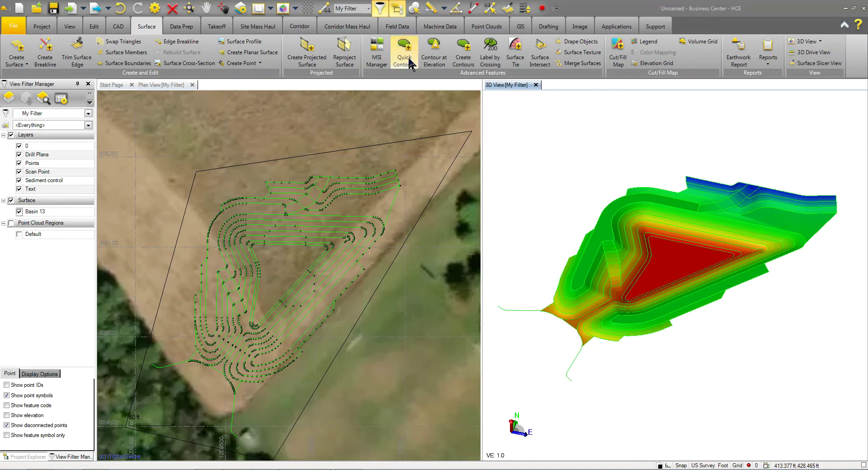
Launch the Earthworks control box emulator from Field Data, showing Cut Left 0.85 ft and Fill Right 2.15 ft.
click(405, 27)
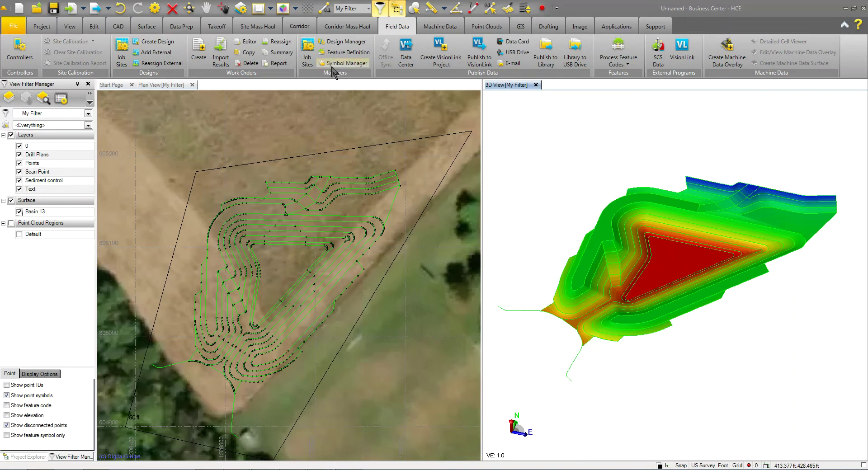
click(293, 61)
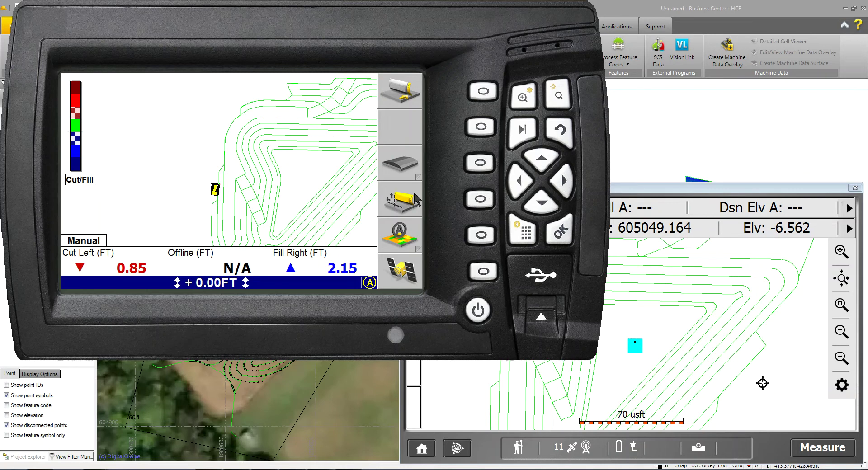
Open the emulator's Mapping/Recording Settings page and move down to the Blade tip mapping setting.
click(519, 237)
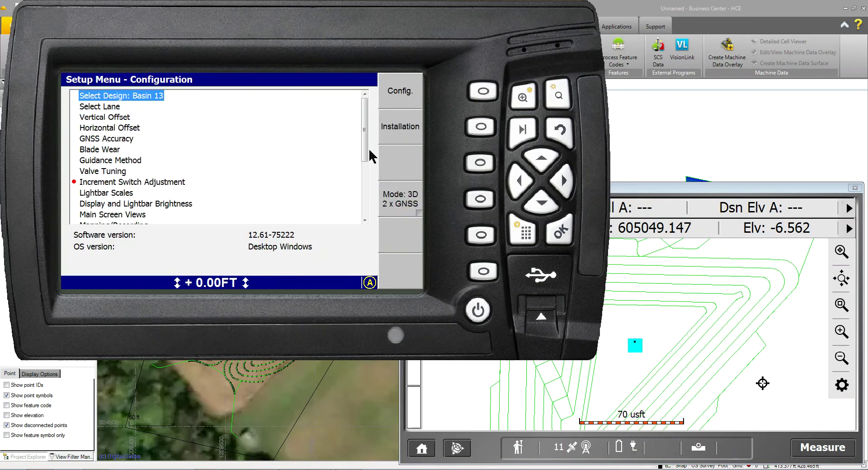
scroll(317, 199, down, 5)
click(158, 186)
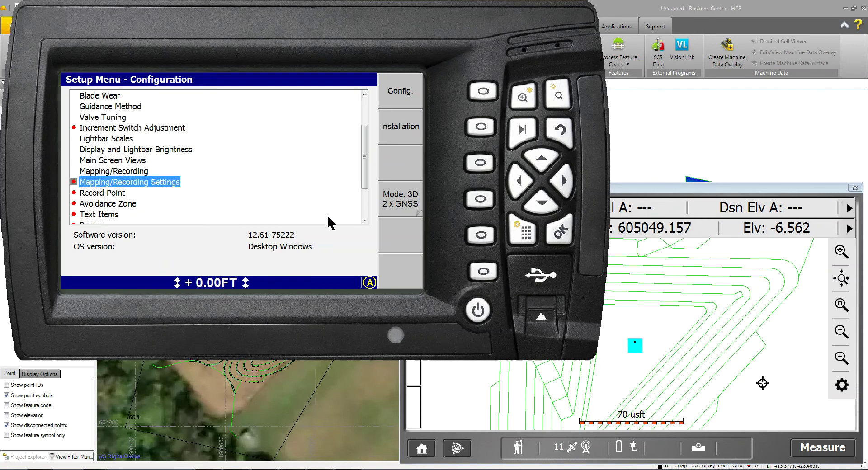
click(558, 238)
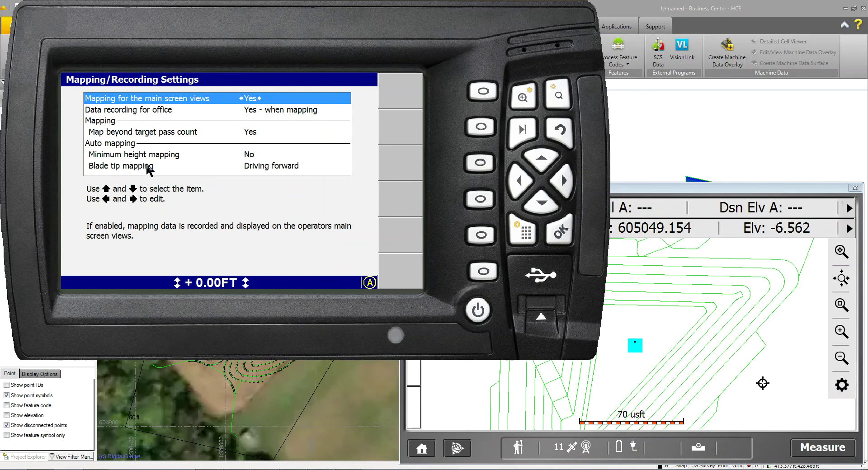
click(534, 207)
click(535, 208)
click(534, 207)
click(535, 207)
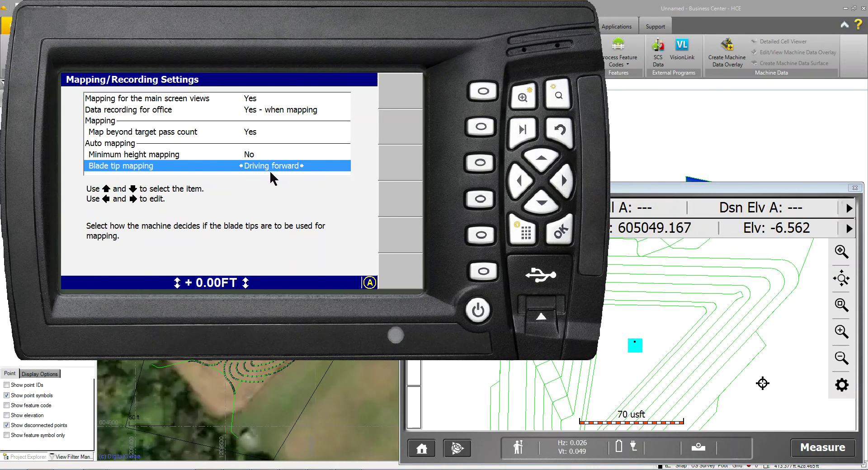
Cycle Blade tip mapping through Automatics on, Auto+forward, Always and Driving forward, then abandon the changes.
click(561, 183)
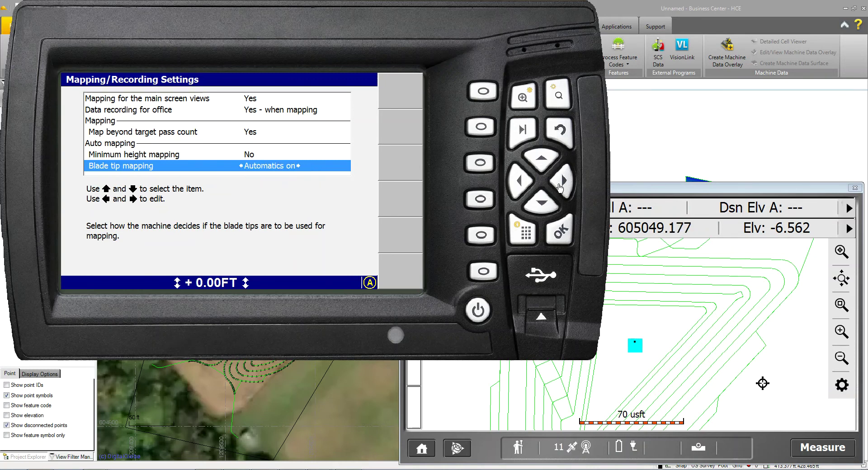
click(561, 183)
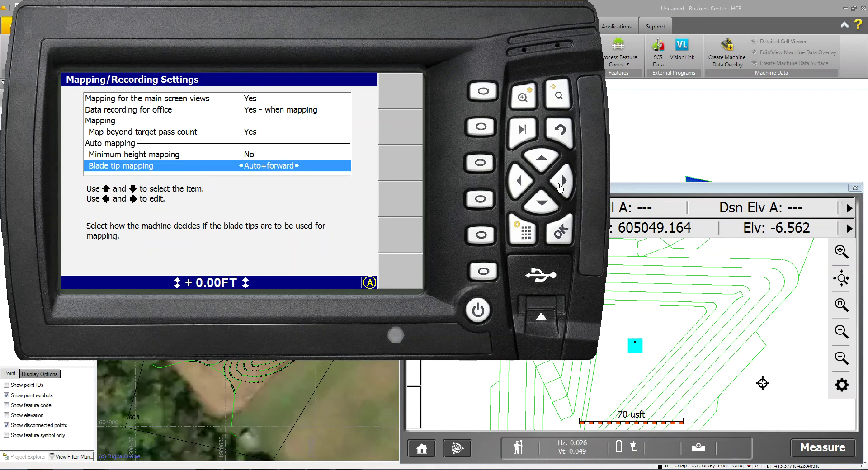
click(560, 183)
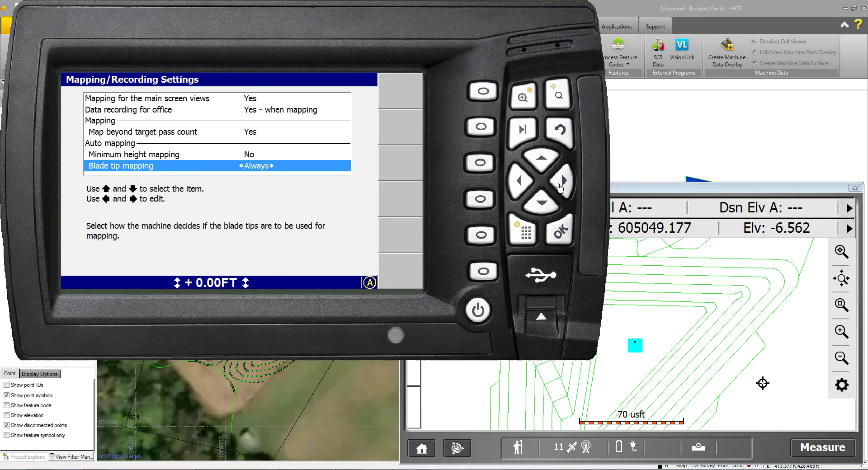
click(560, 183)
click(560, 186)
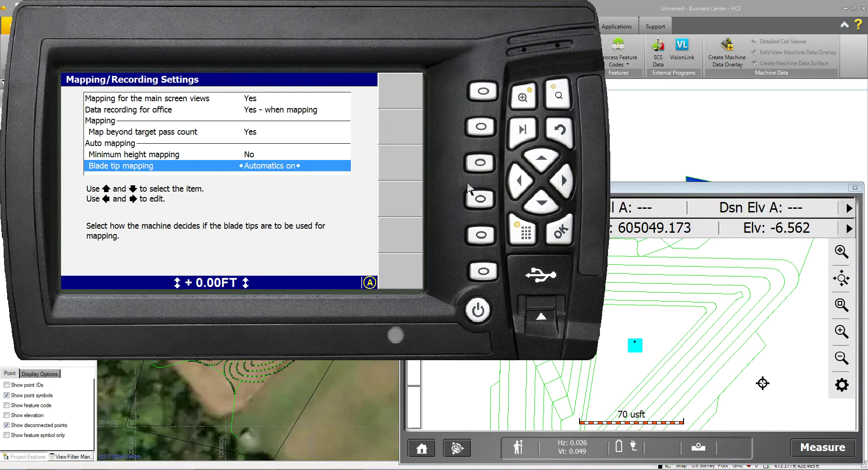
click(559, 131)
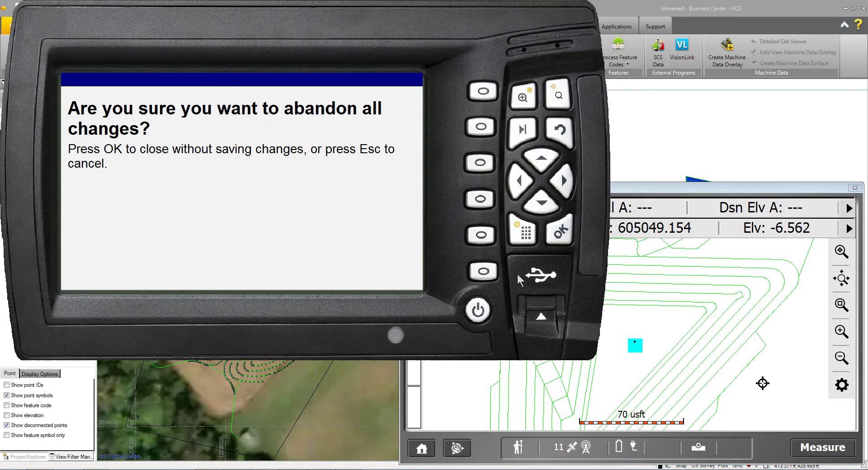
click(561, 231)
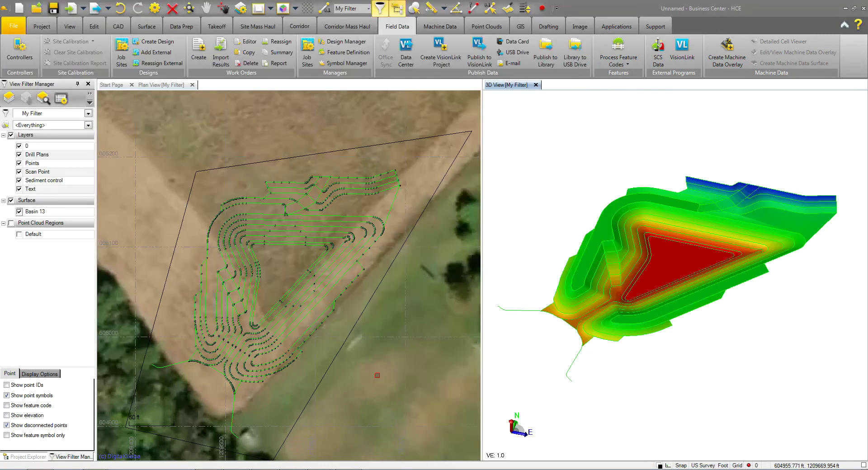
Open the Create Machine Data Overlay pane from the Machine Data tab.
click(427, 28)
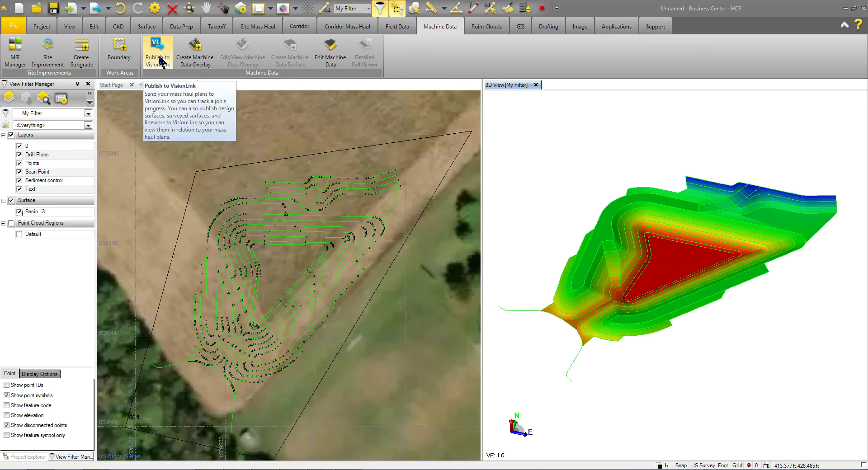
click(202, 63)
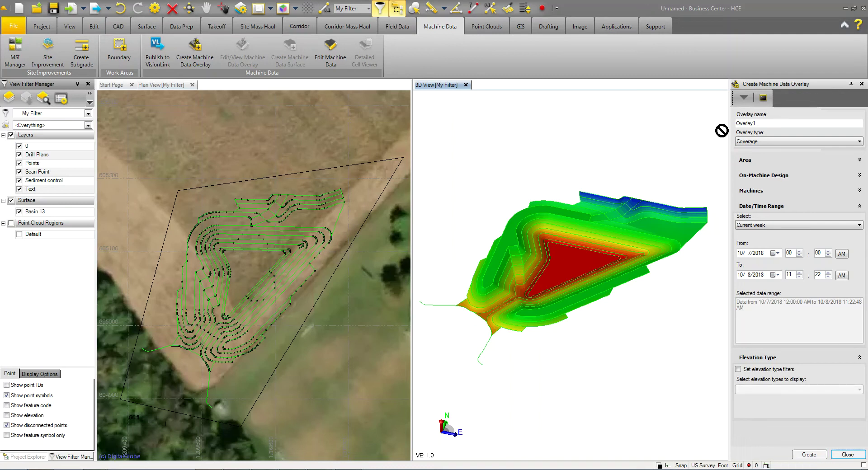
Name the overlay Basin Overlay and set its overlay type to Elevation.
drag(757, 123, 727, 134)
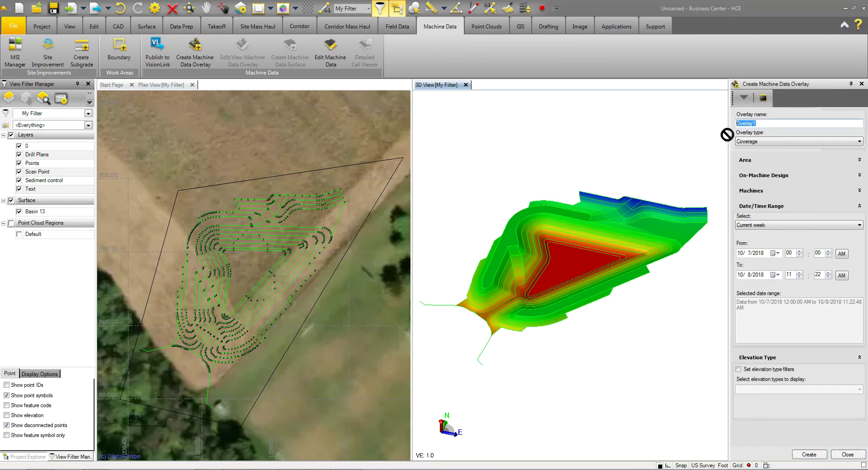
text(Basin)
click(741, 142)
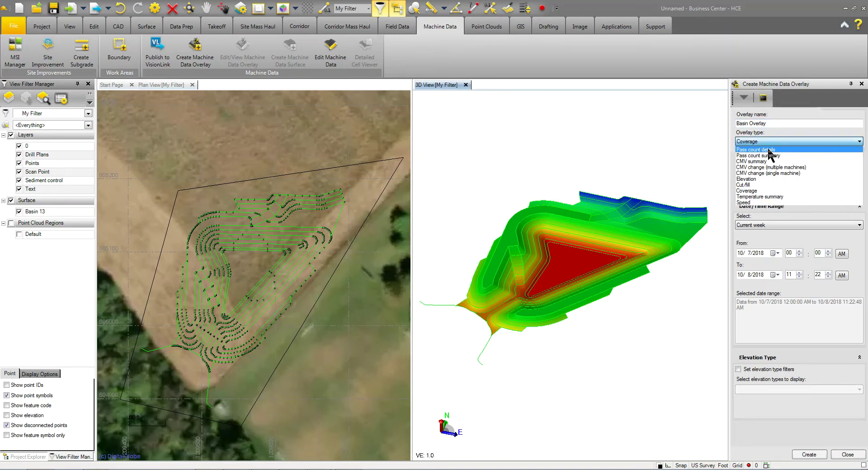
click(752, 179)
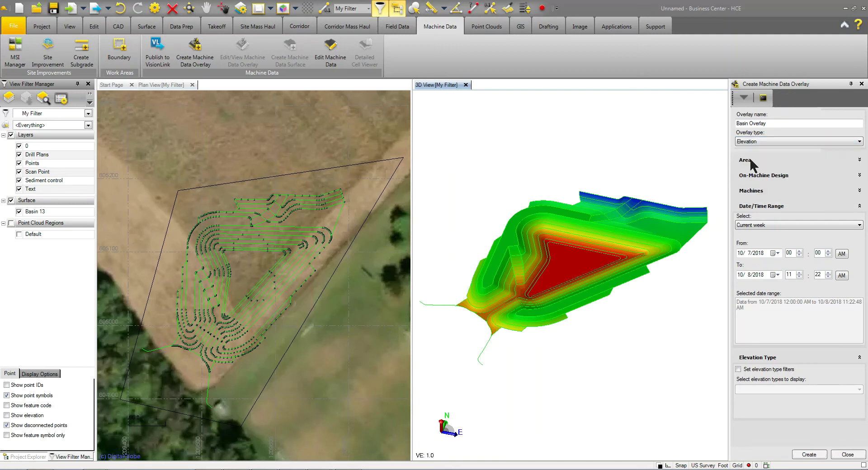
Filter the overlay by area using the site boundary polyline.
click(750, 160)
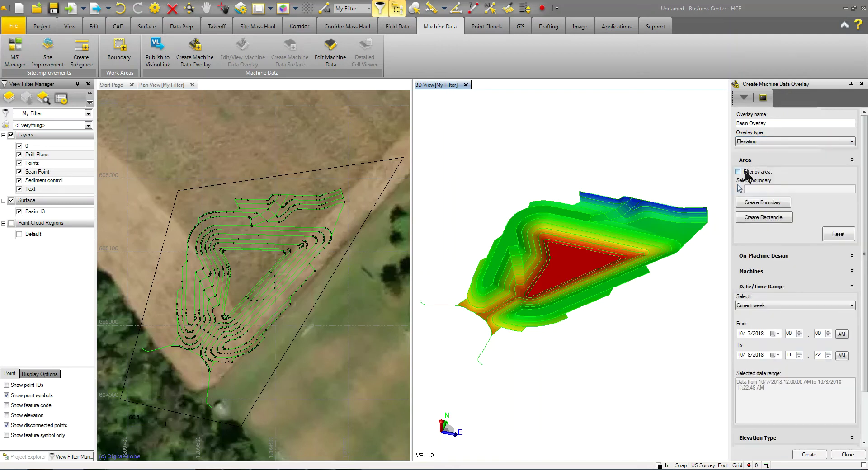
click(738, 172)
click(747, 187)
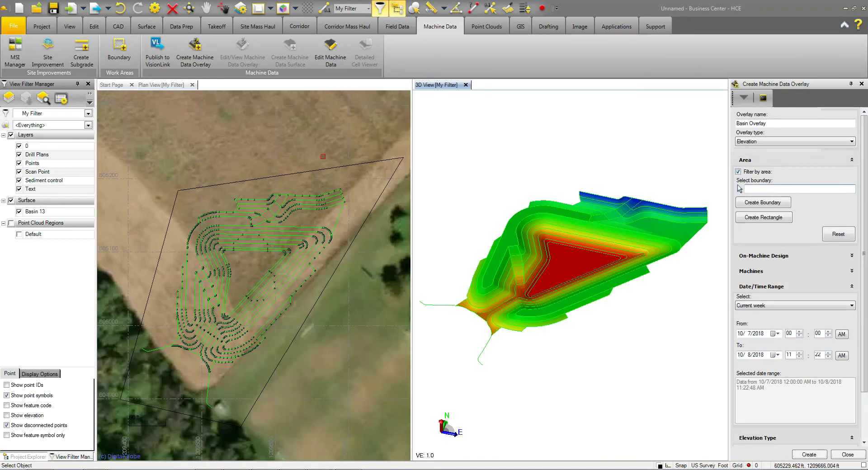
click(318, 170)
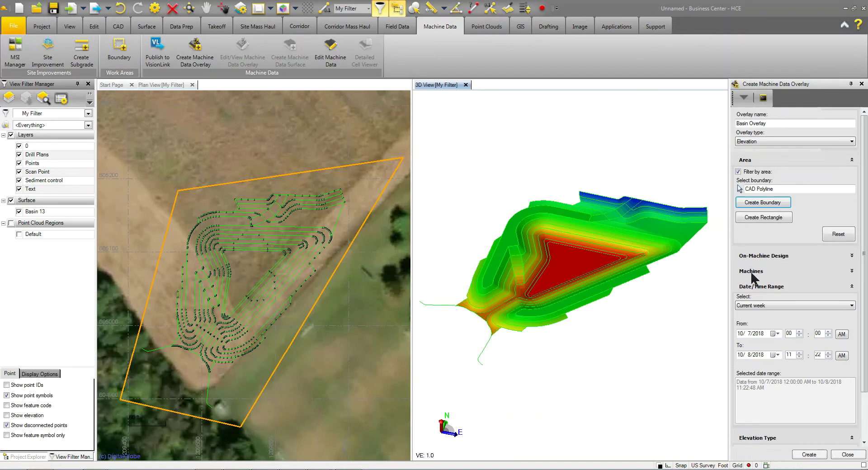
Set the overlay's Date/Time Range to Project extents.
click(772, 271)
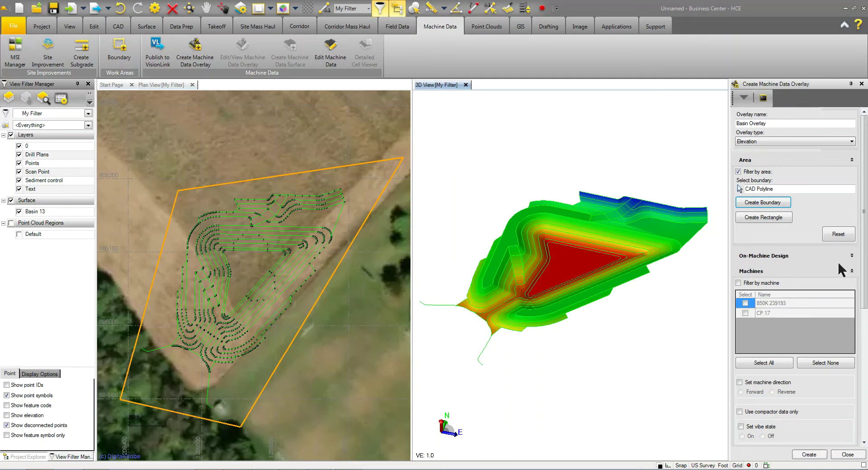
drag(864, 246, 865, 298)
scroll(763, 254, down, 4)
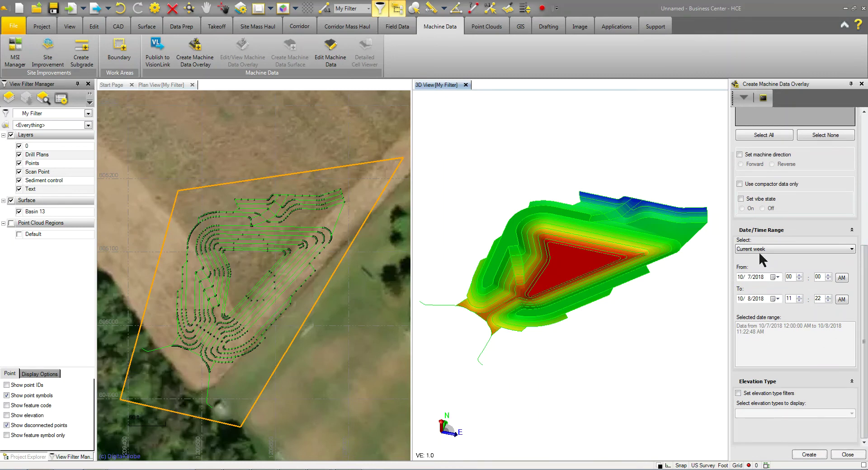
click(759, 254)
click(748, 299)
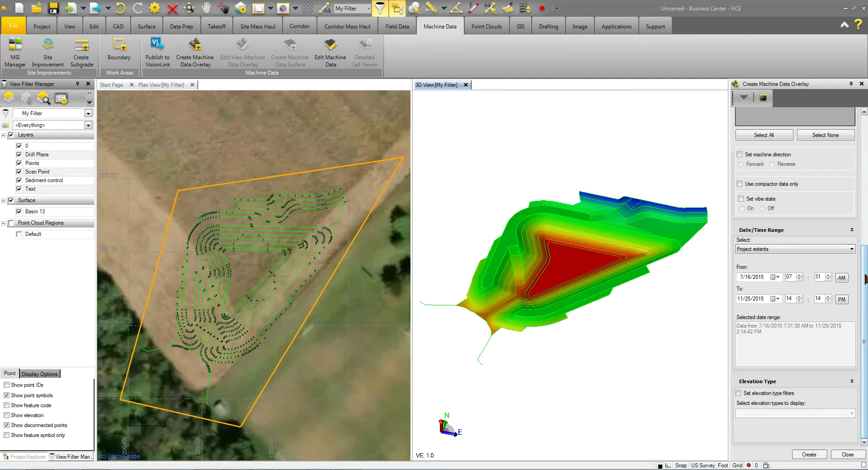
Filter elevation type to Last, then create Basin Overlay and close the pane.
click(738, 393)
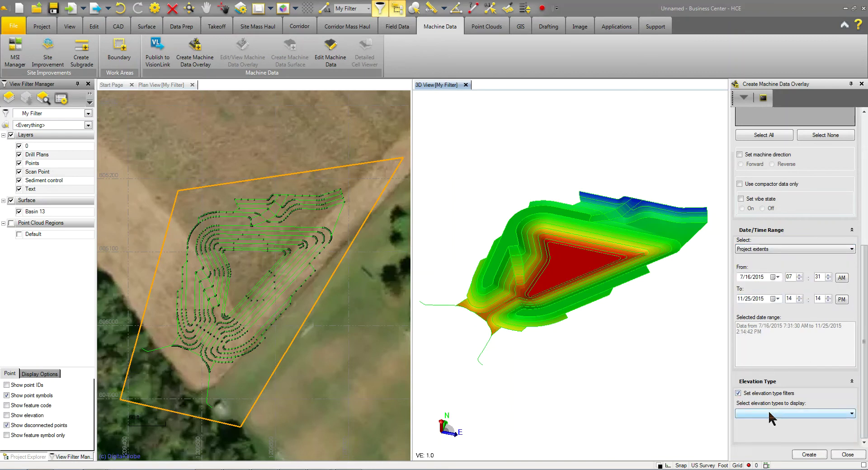
click(769, 412)
click(738, 422)
click(809, 456)
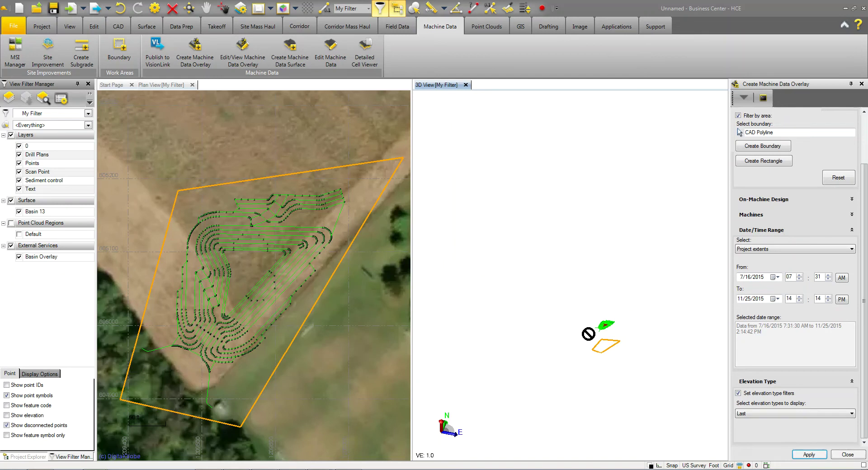
click(847, 454)
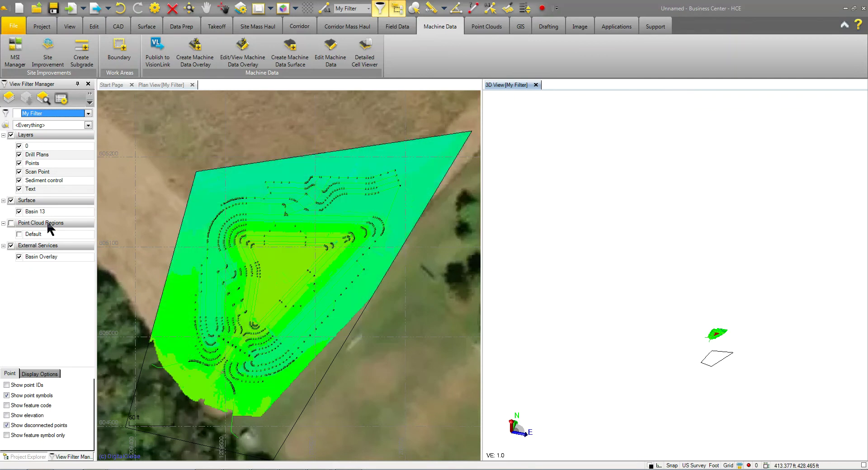
Zoom the plan and 3D views, then open Create Machine Data Surface based on Basin Overlay.
scroll(727, 336, up, 2)
scroll(727, 336, up, 4)
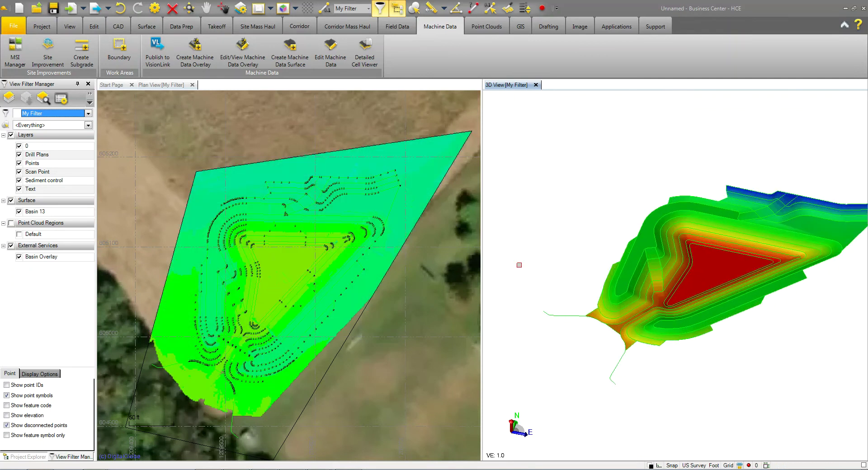
scroll(262, 267, up, 4)
scroll(272, 271, down, 3)
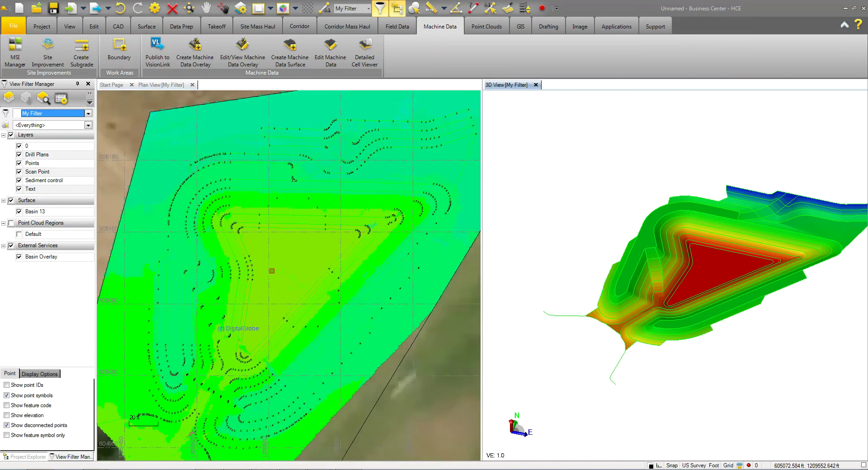
scroll(257, 267, down, 1)
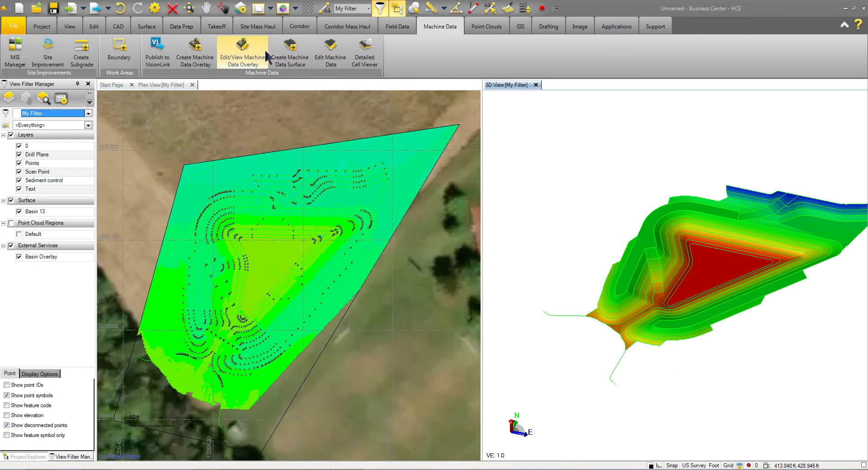
click(289, 55)
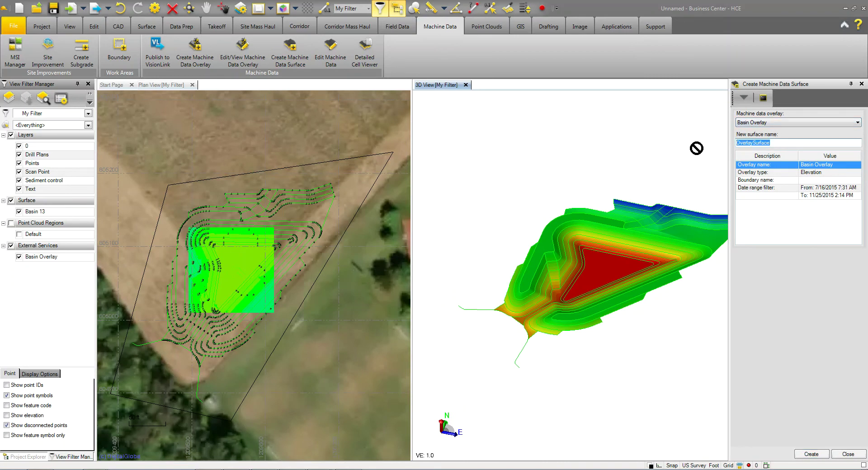
Rename the surface from OverlaySurface to BasinOverlaySurface and create it from Basin Overlay.
click(740, 143)
text(Basin)
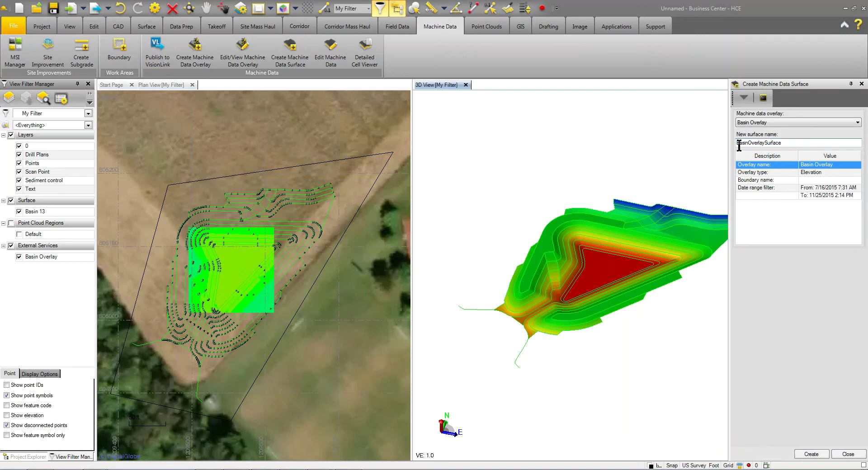
click(817, 454)
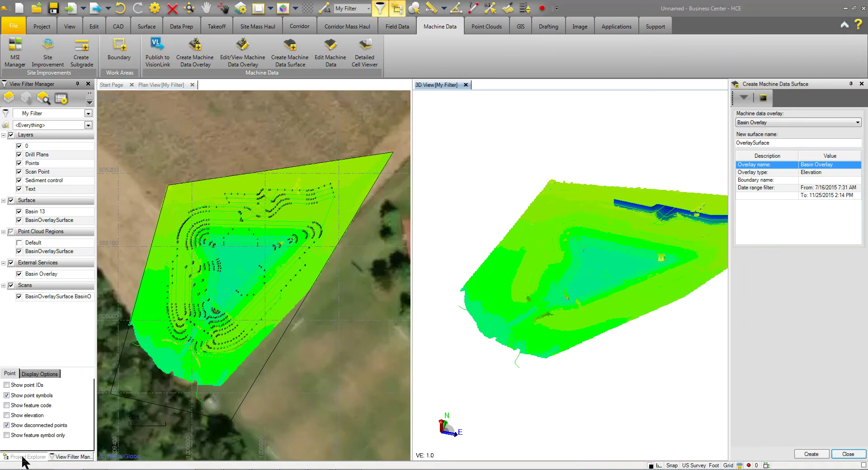
Orbit and tilt the 3D view to inspect BasinOverlaySurface and its scan grid.
click(23, 457)
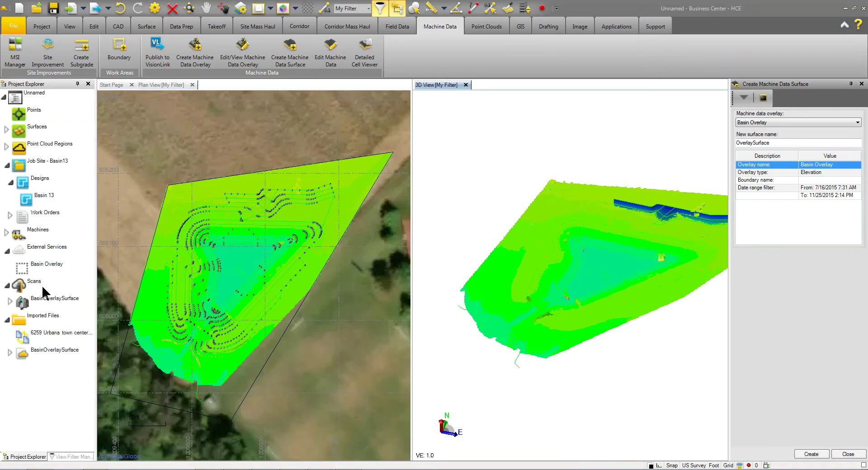
scroll(597, 254, up, 5)
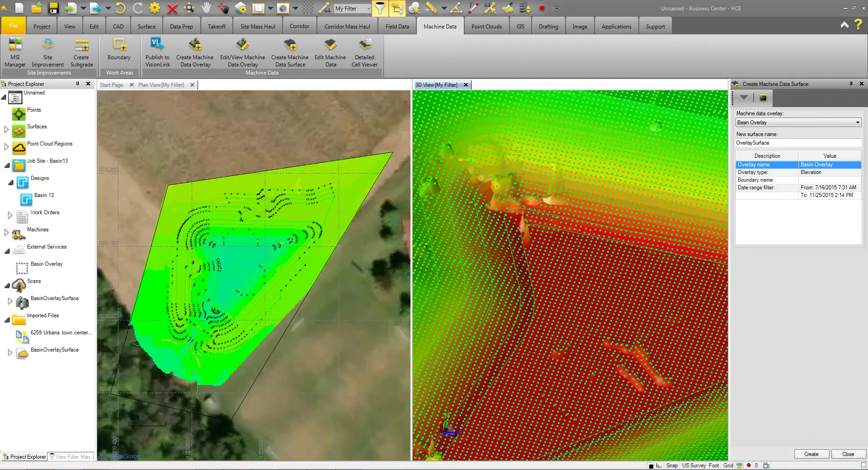
scroll(574, 302, down, 5)
scroll(571, 305, up, 2)
drag(570, 306, 485, 307)
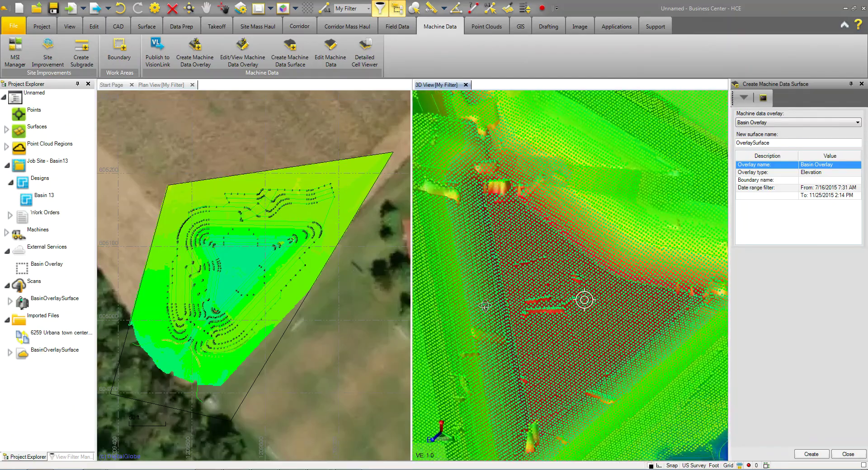
drag(482, 266, 568, 260)
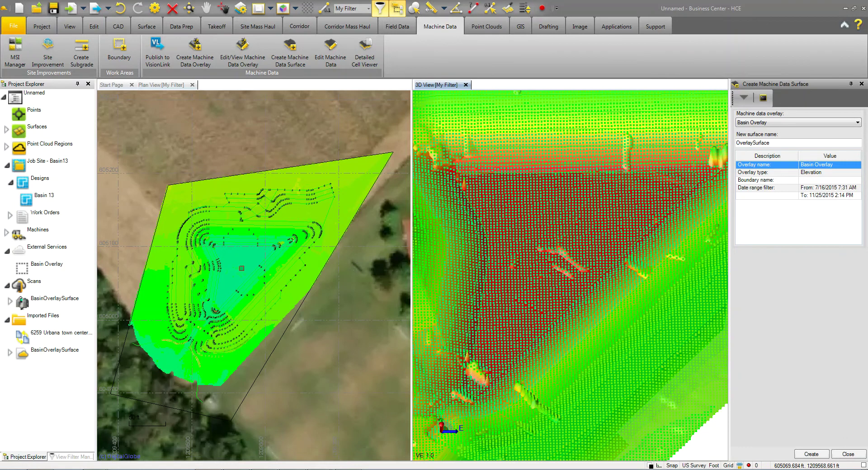
scroll(481, 376, up, 3)
scroll(480, 374, down, 2)
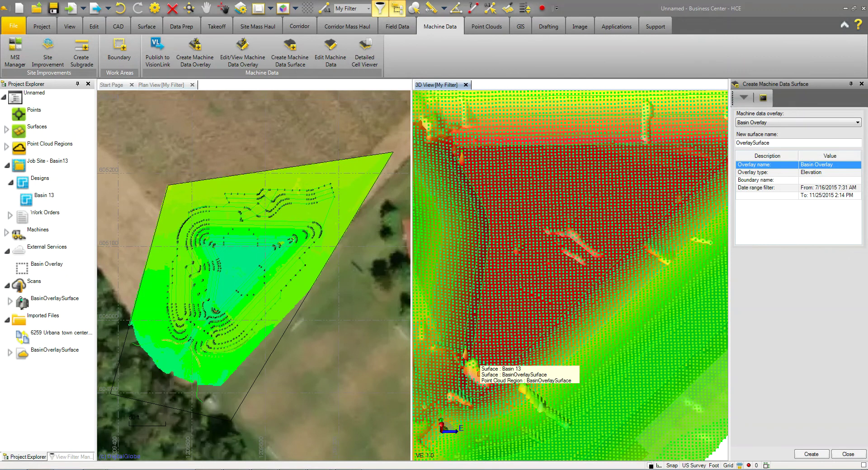
middle_drag(478, 374, 496, 347)
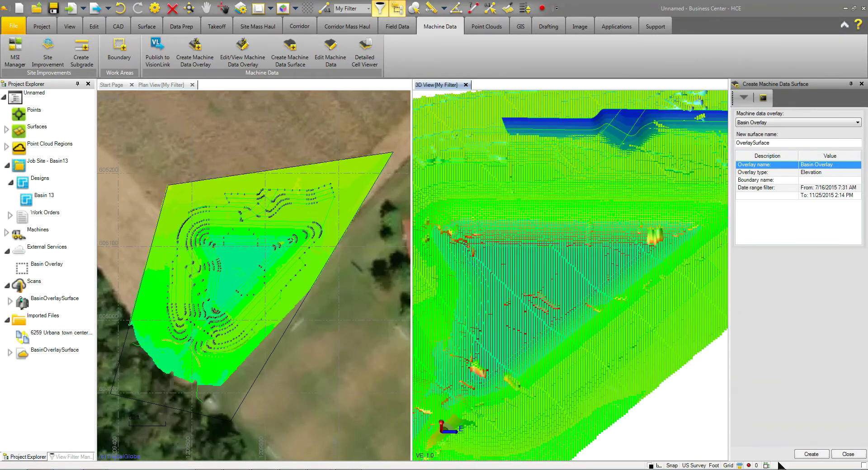
Close the surface pane and hide BasinOverlaySurface in the View Filter Manager, keeping Basin 13 visible.
click(850, 454)
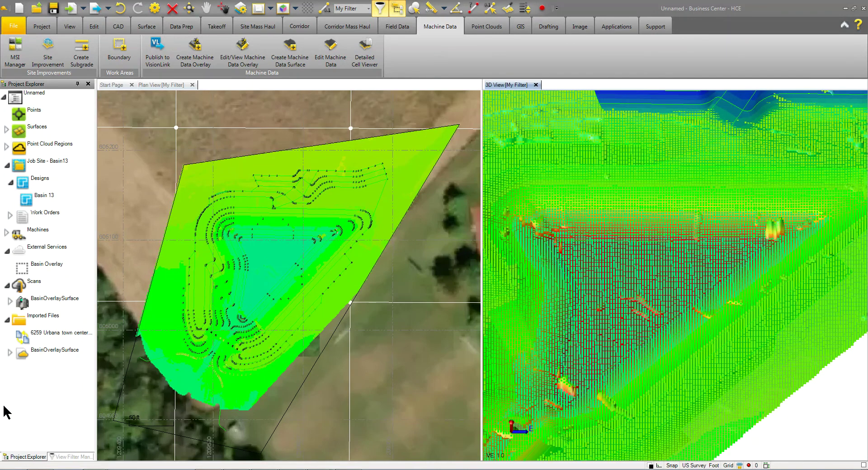
click(70, 457)
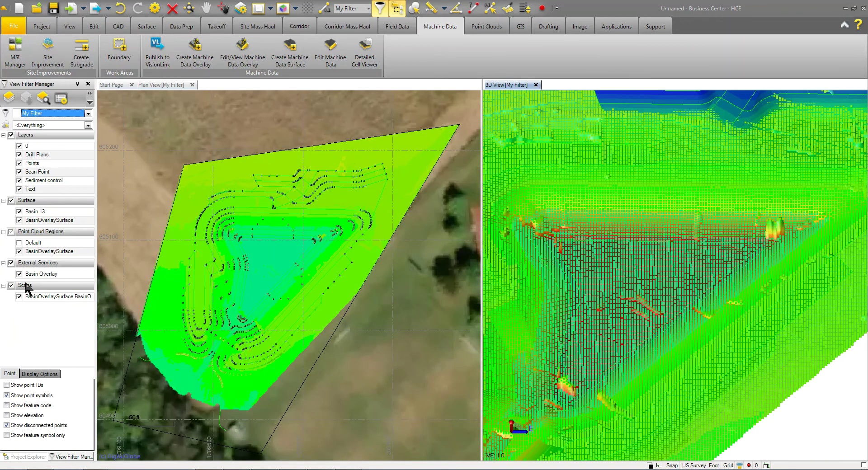
click(19, 221)
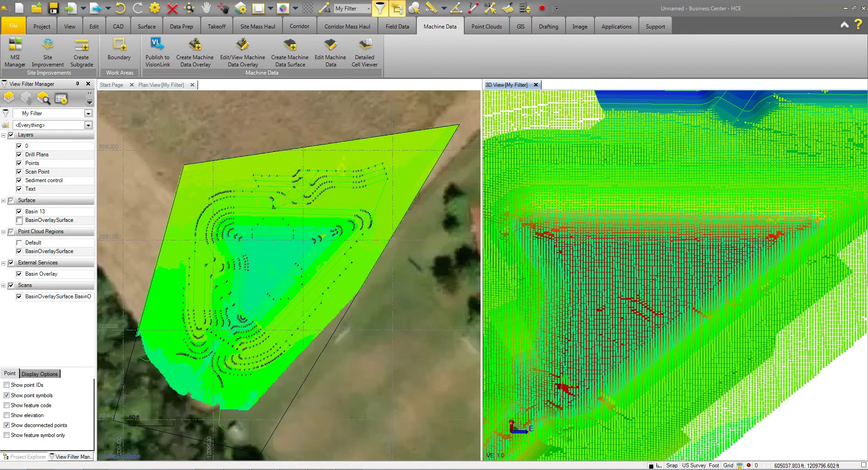
scroll(622, 305, down, 2)
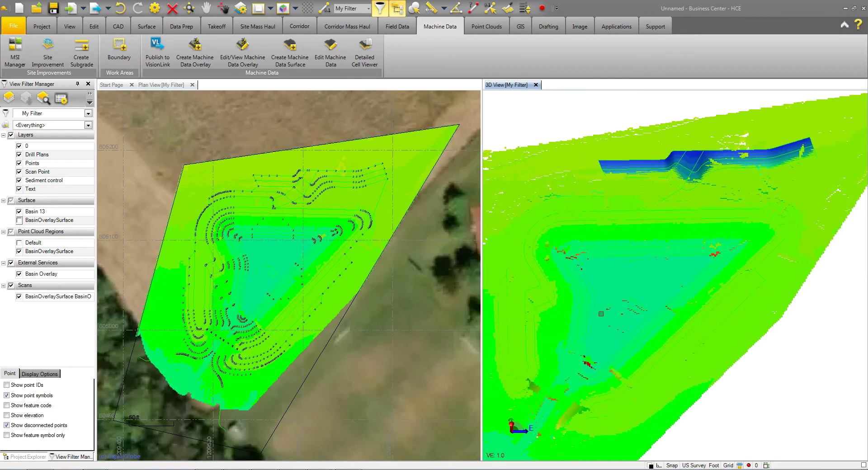
click(19, 212)
click(18, 212)
click(486, 27)
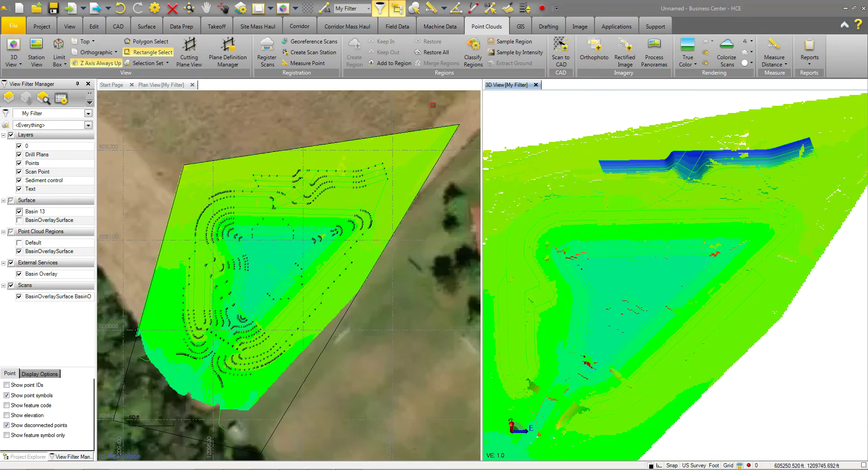
Convert the whole scan point cloud to CAD points using Spatial sampling at 5.000 spacing on the Scan Point layer.
click(563, 54)
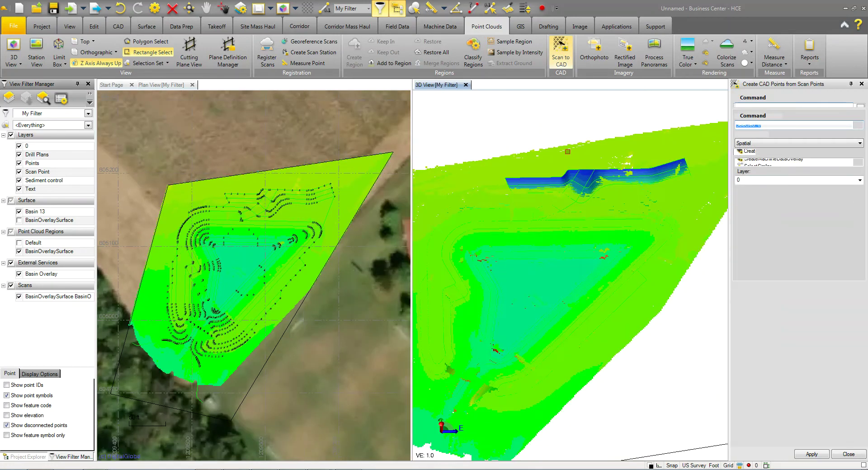
click(363, 177)
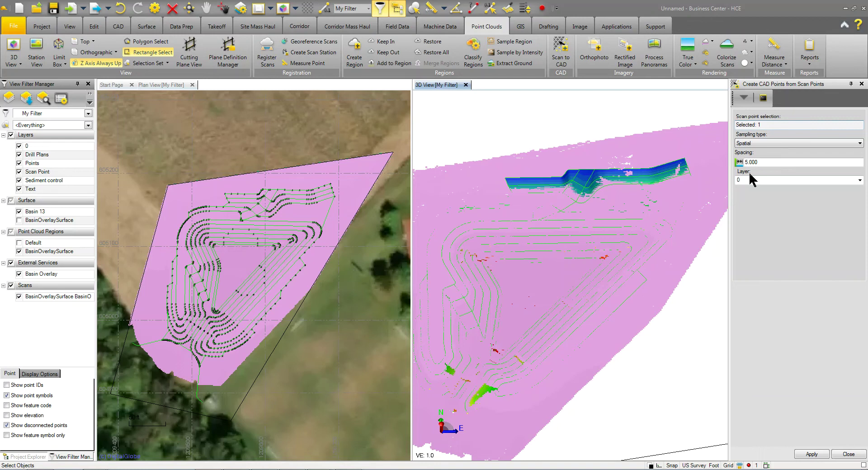
click(848, 180)
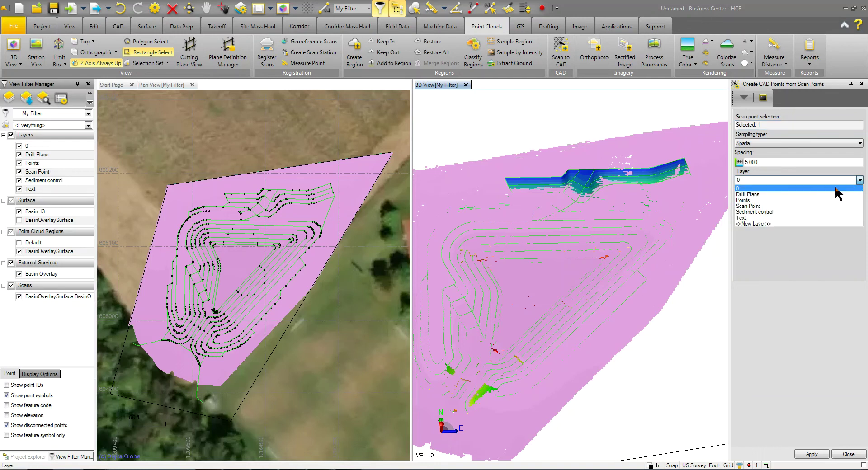
click(764, 206)
click(811, 454)
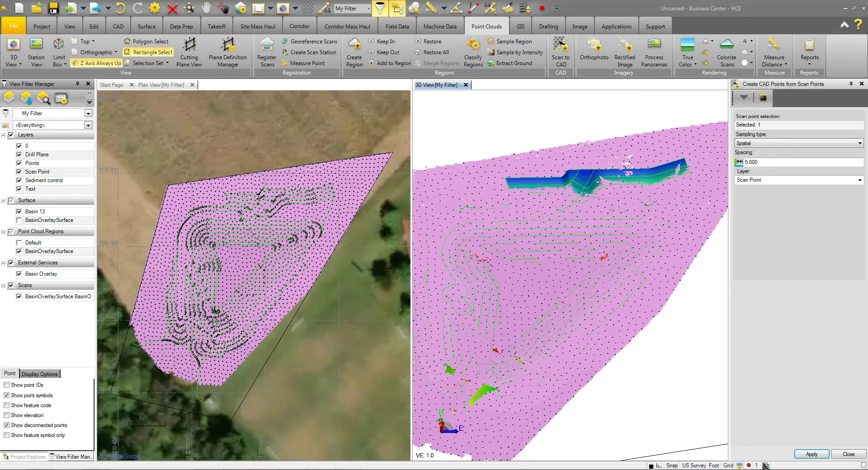
click(848, 454)
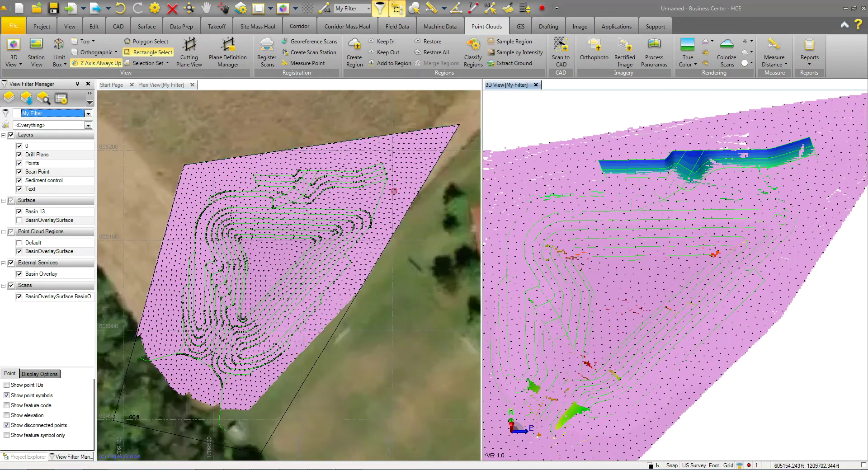
Clear the selection and hide the scan point cloud and Basin Overlay colour layers.
key(Escape)
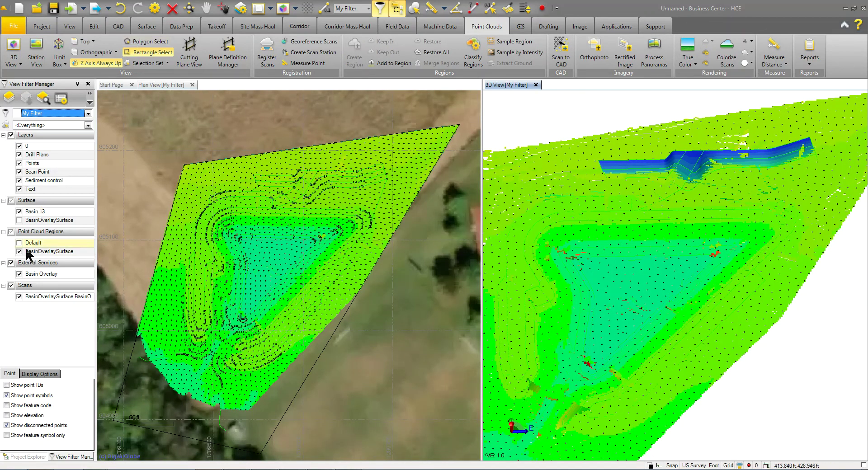
click(19, 296)
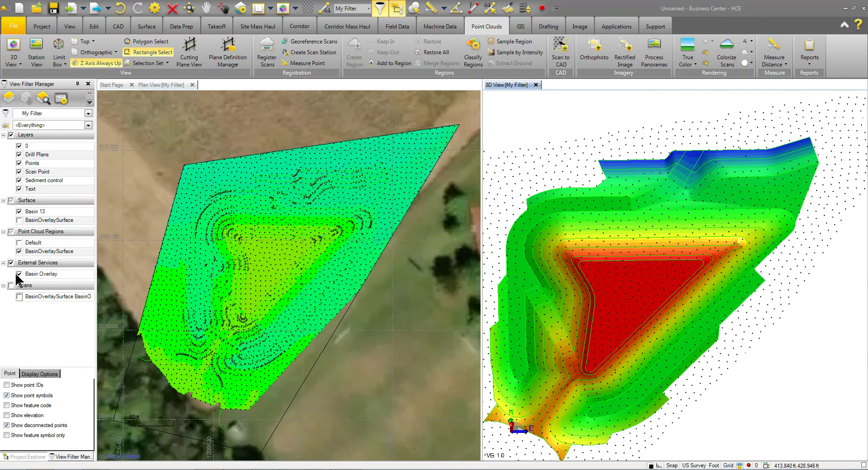
click(19, 274)
click(19, 274)
click(19, 274)
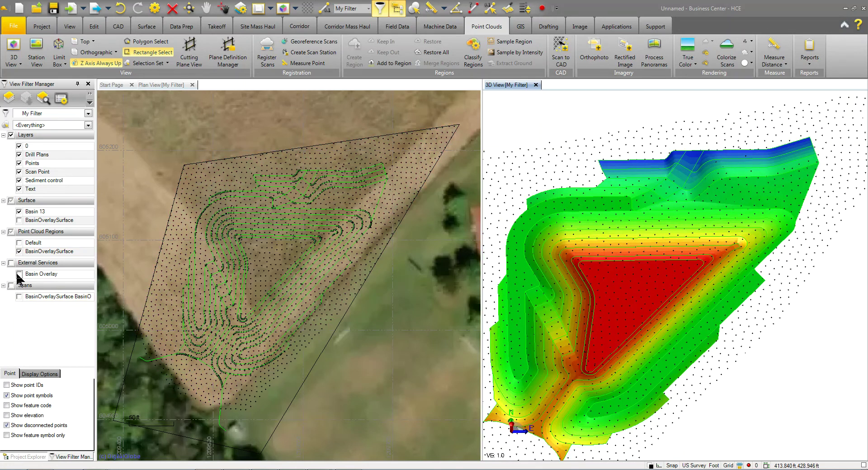
Start a new surface named 'Basin asbuilt in Progress' and classify it as Work-in-progress.
click(147, 26)
click(17, 49)
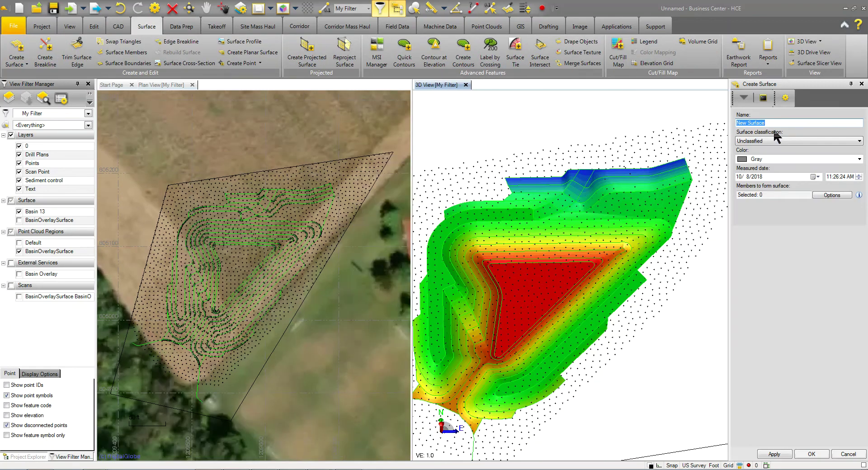
text(Ba)
text(sin asbuilt in PRgressr)
click(761, 141)
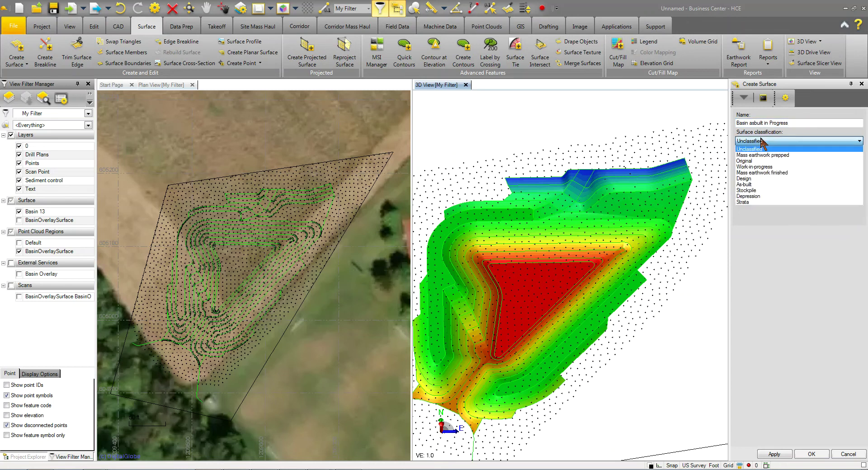
click(762, 168)
Colour the surface orange and build it from the 2139 Scan Point layer points.
click(763, 159)
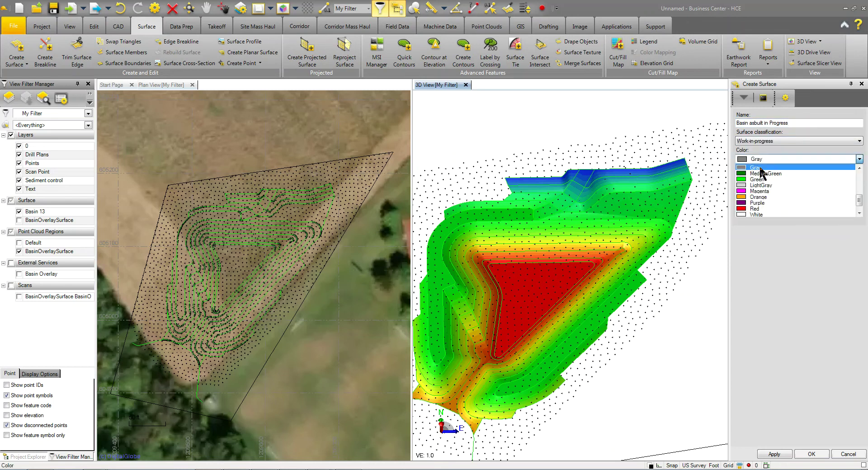
click(760, 197)
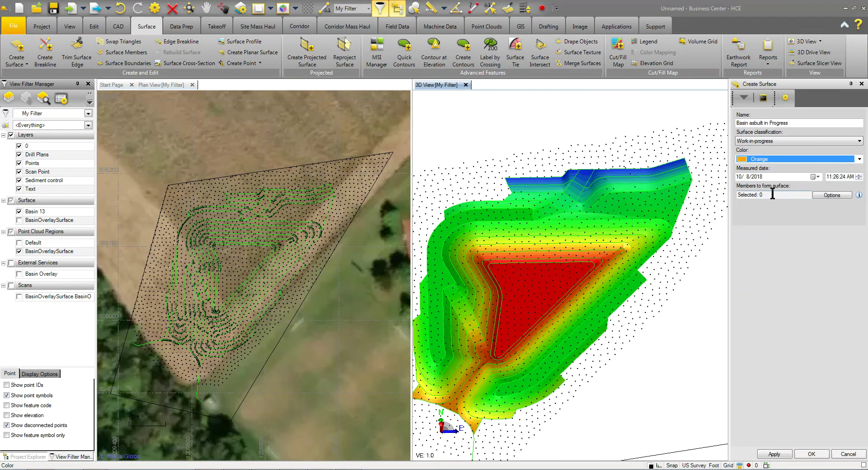
click(831, 195)
click(806, 249)
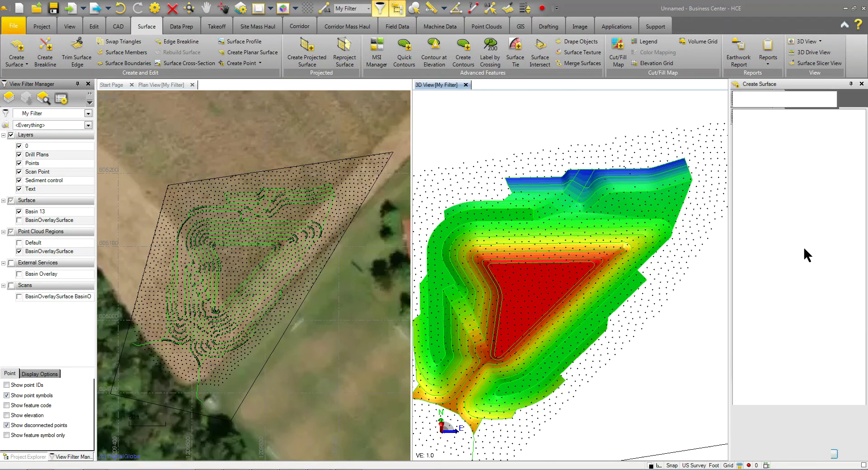
click(848, 454)
click(810, 456)
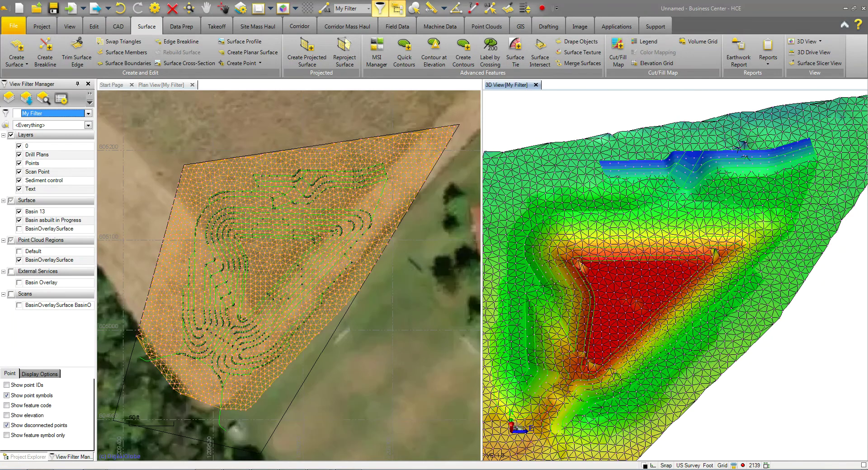
Orbit and zoom the 3D view to the first spike and delete it.
drag(639, 308, 664, 324)
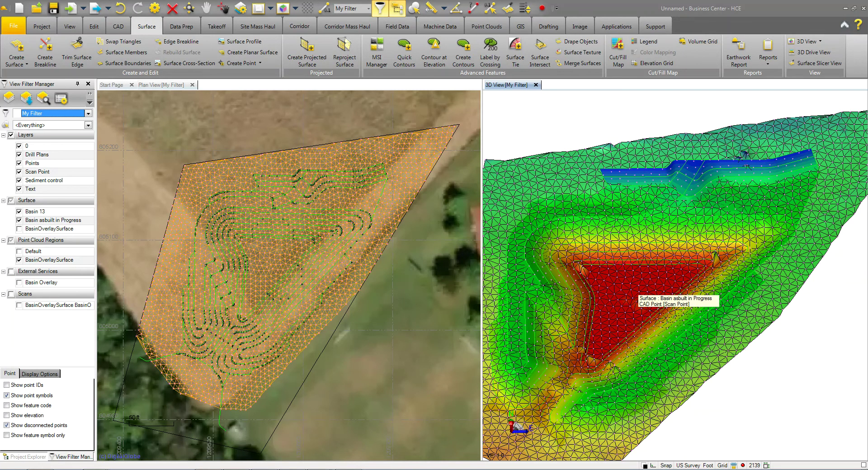
drag(665, 301, 656, 281)
scroll(674, 252, up, 5)
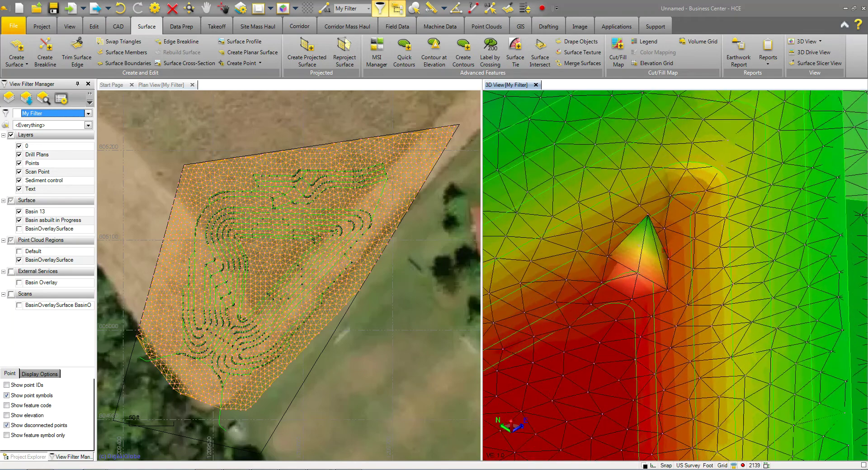
scroll(665, 249, up, 3)
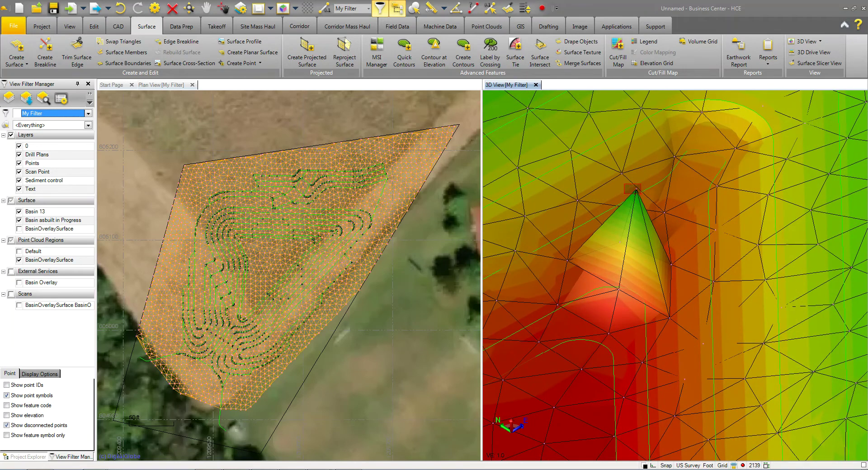
click(174, 11)
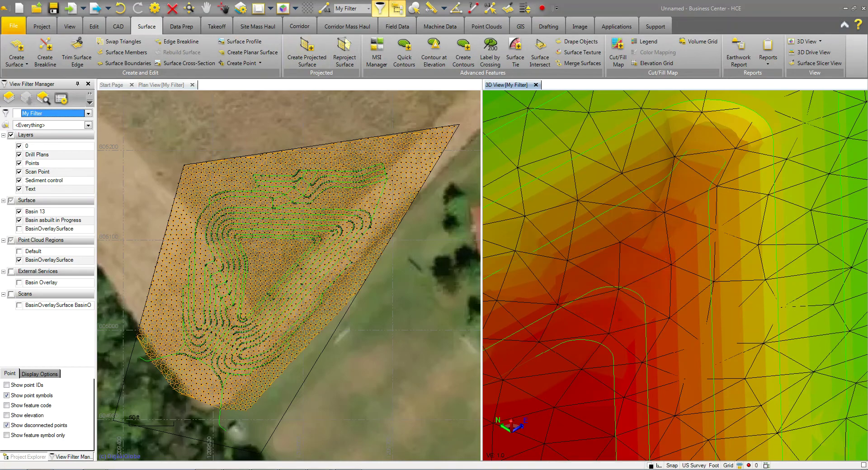
drag(640, 359, 547, 375)
scroll(689, 239, up, 5)
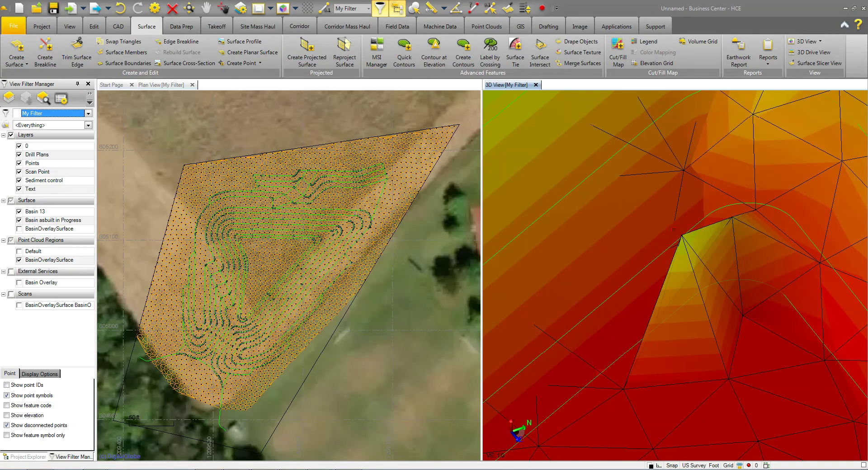
click(172, 10)
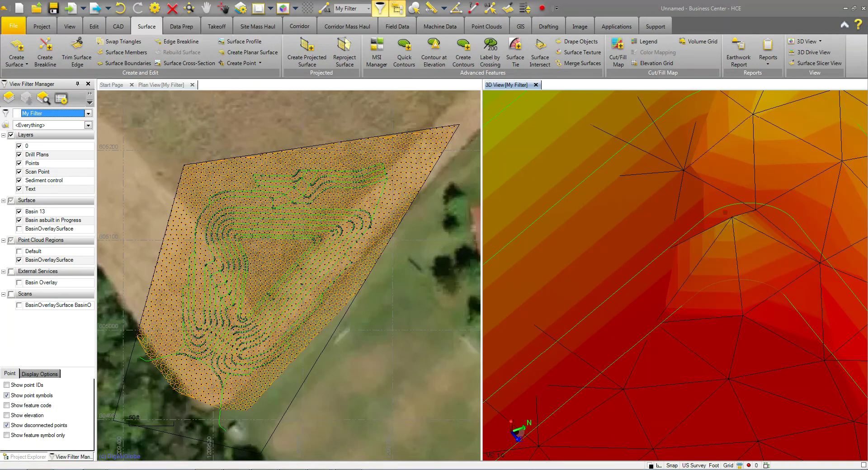
Pick and delete two more spike vertices on the as-built mesh.
click(731, 217)
click(171, 10)
scroll(628, 345, down, 10)
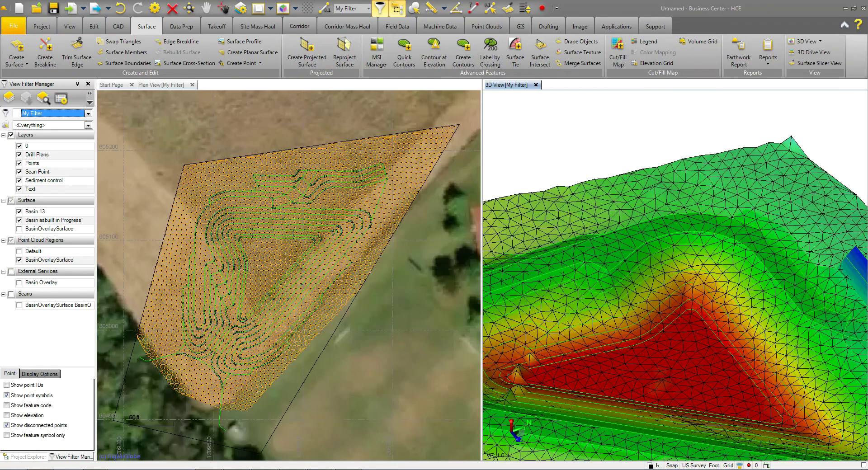
scroll(628, 344, up, 10)
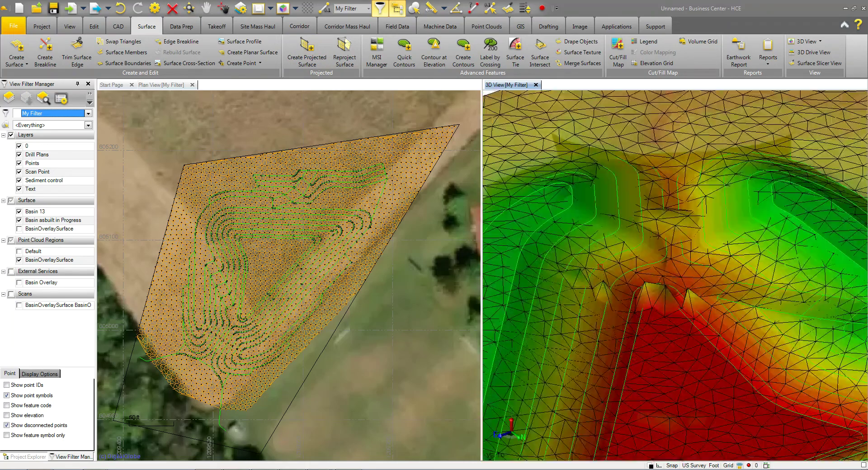
scroll(666, 286, up, 2)
click(666, 286)
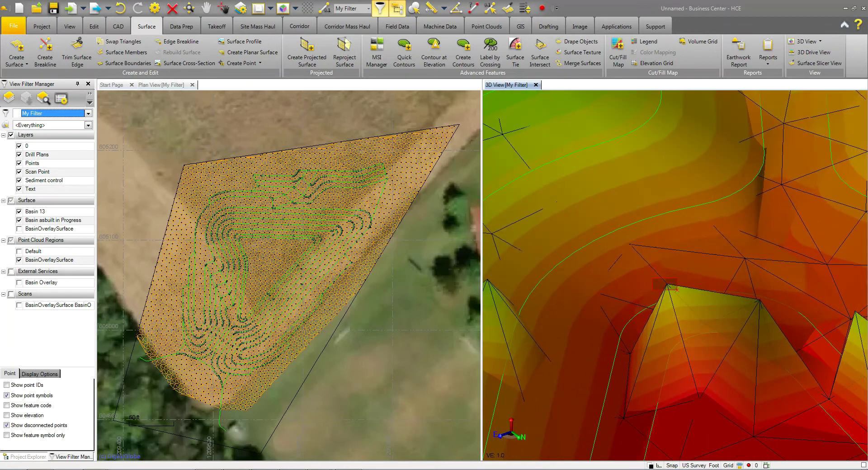
click(173, 12)
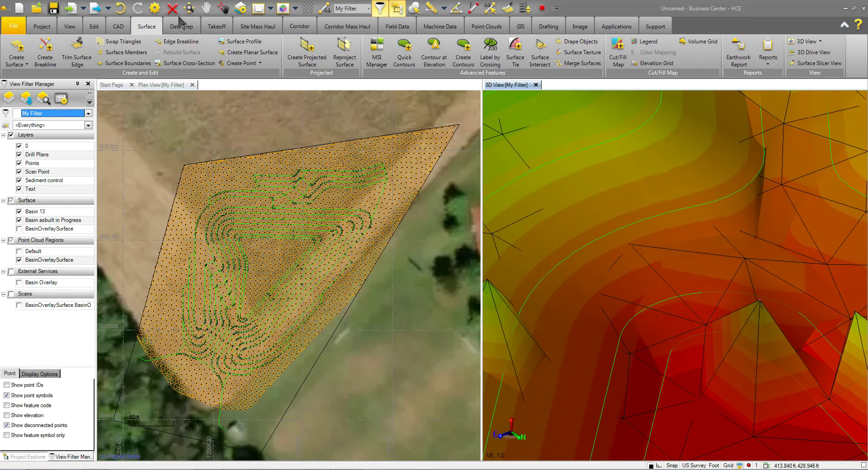
Delete the remaining peak vertices, then orbit out to a wider view of the basin.
middle_drag(723, 398, 786, 377)
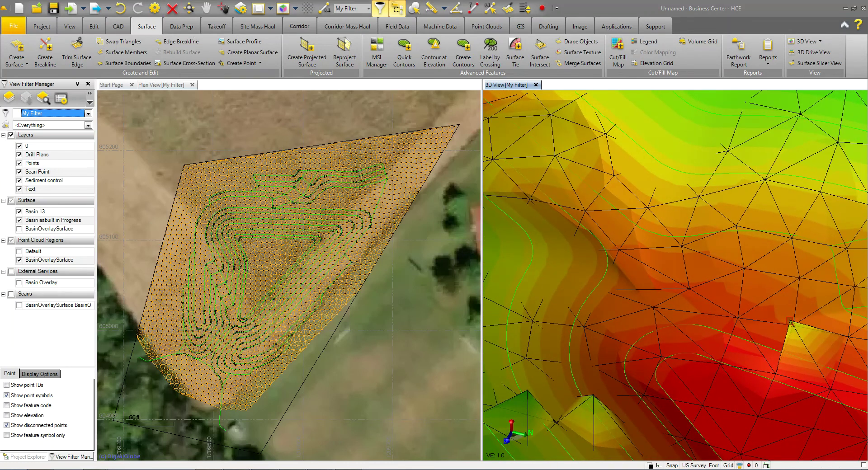
click(172, 8)
middle_drag(712, 337, 577, 211)
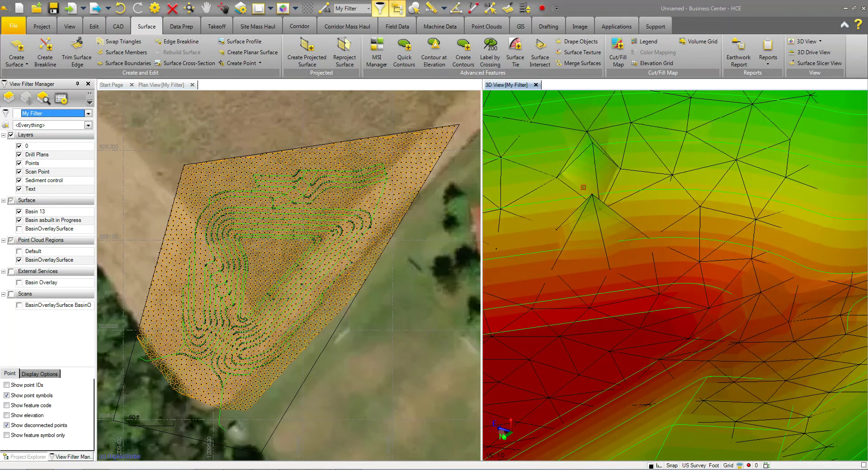
click(592, 194)
click(172, 8)
scroll(615, 316, down, 5)
middle_drag(554, 337, 718, 175)
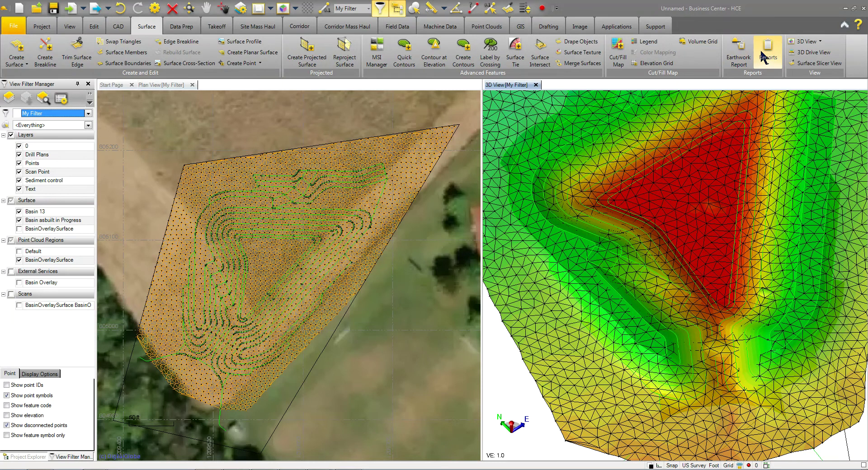
Dismiss the Earthwork Report and draw a Surface Slicer line across the basin in plan.
click(739, 61)
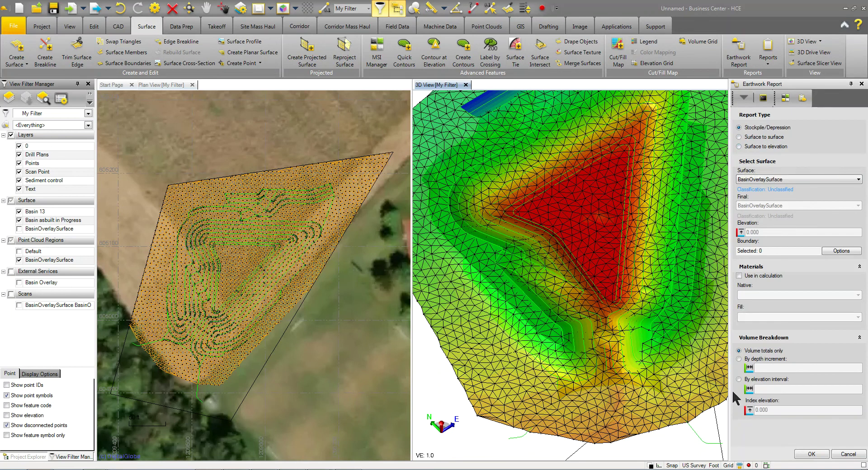
click(853, 455)
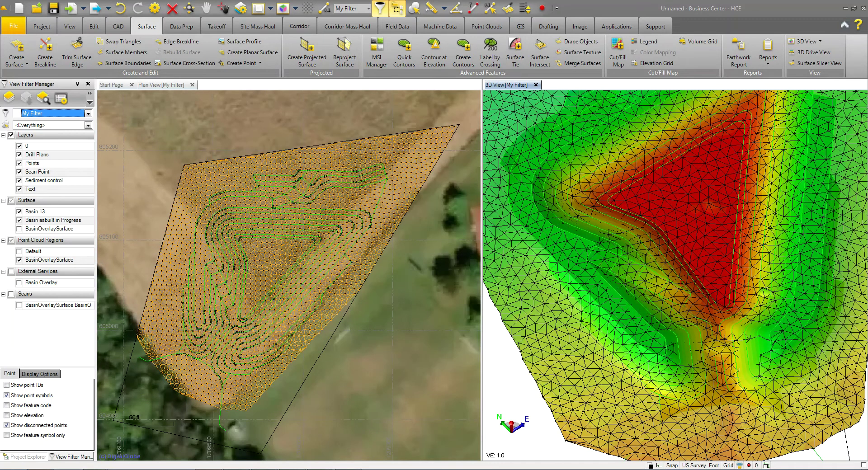
click(507, 11)
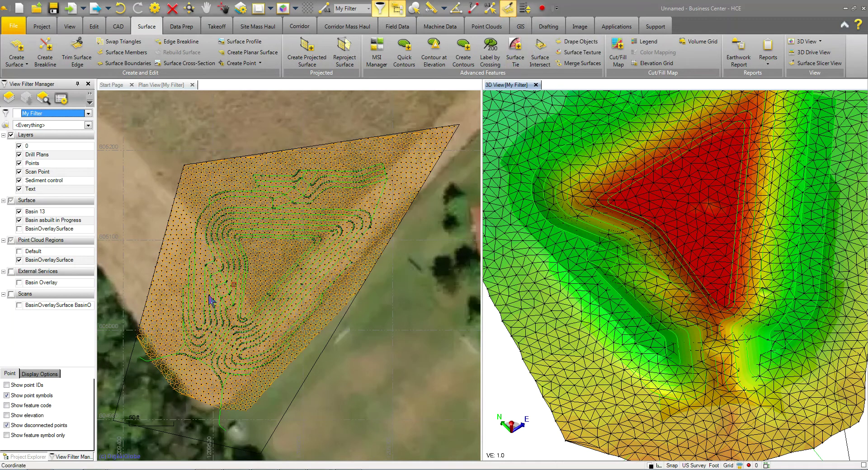
click(178, 245)
click(311, 304)
click(348, 299)
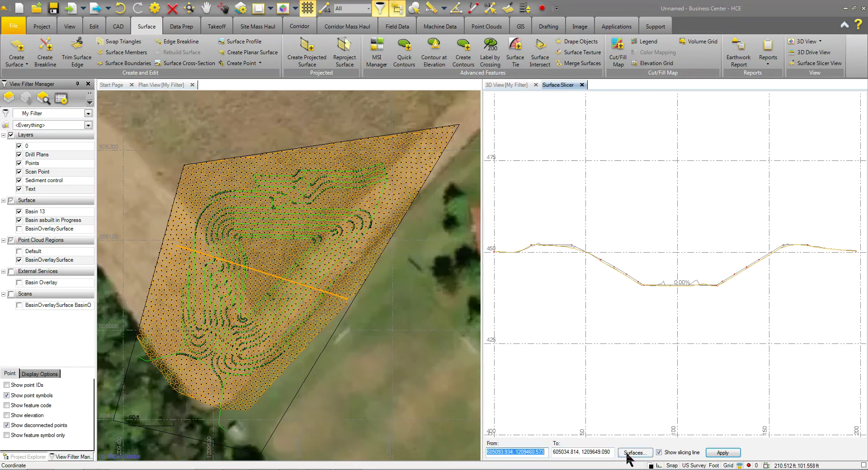
Add the as-built surface to the slicer profile and pan to the basin bottom and slope.
click(635, 452)
click(358, 181)
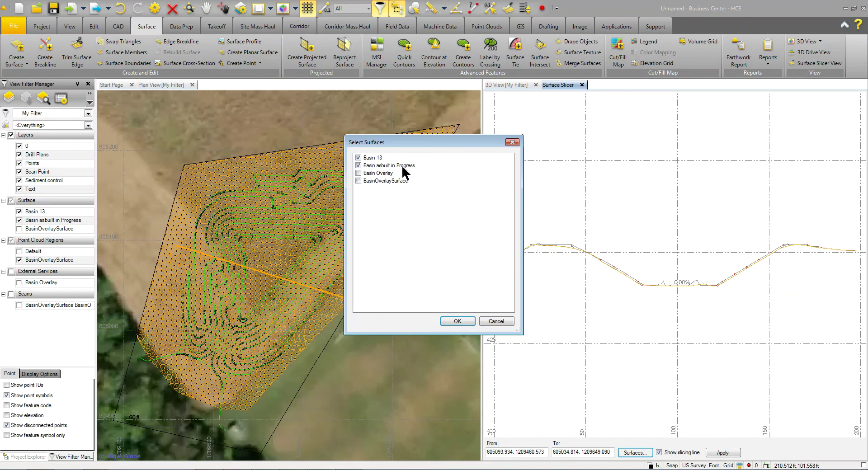
click(453, 321)
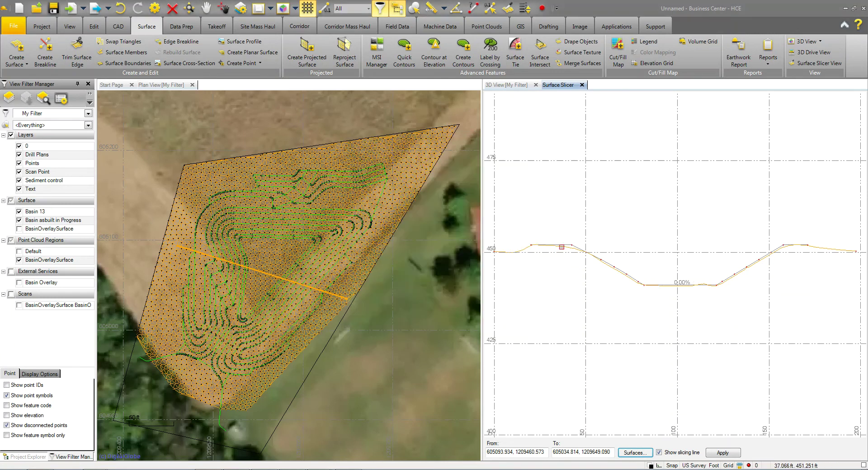
scroll(555, 248, up, 5)
scroll(634, 252, down, 2)
middle_drag(688, 358, 574, 278)
middle_drag(743, 293, 679, 315)
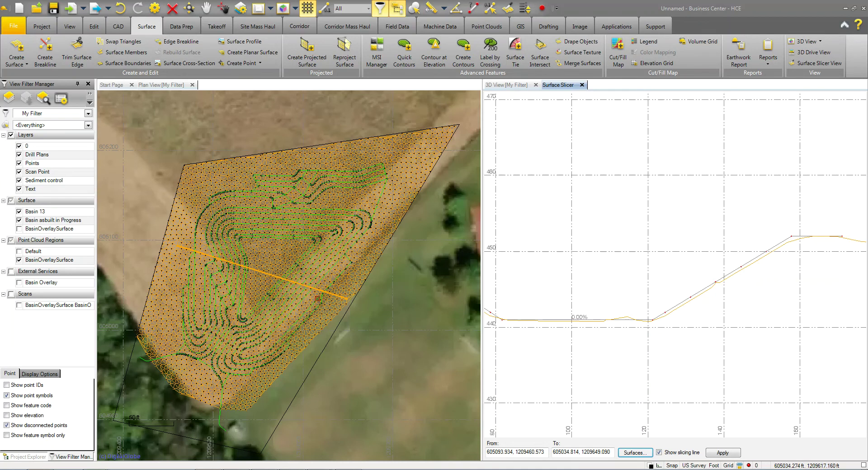
Place the Surface Slicer in a new horizontal tab group below the 3D view, then orbit and pan the model.
right_click(568, 85)
click(601, 101)
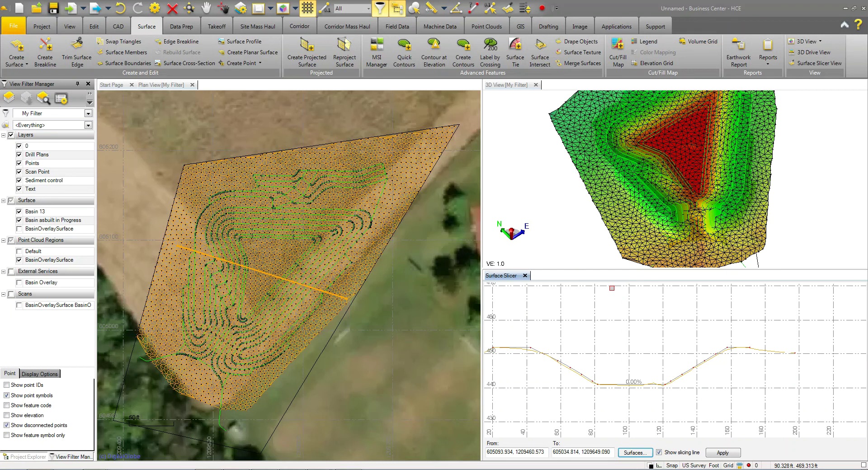
drag(601, 251, 632, 220)
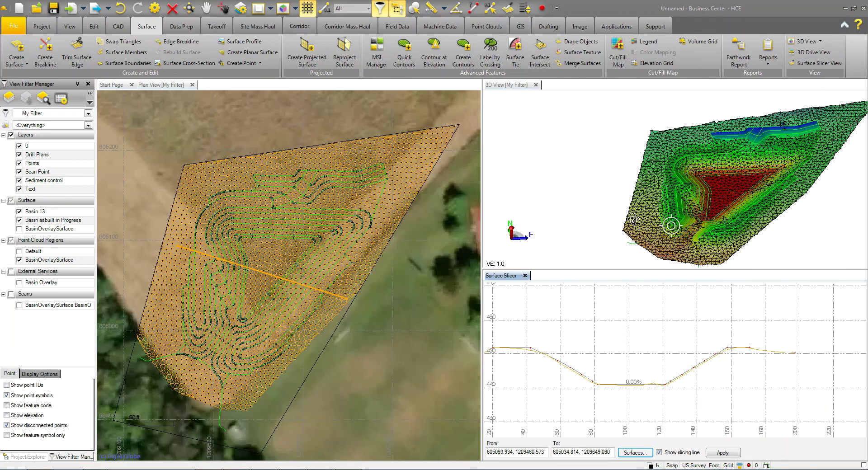
middle_drag(633, 220, 577, 212)
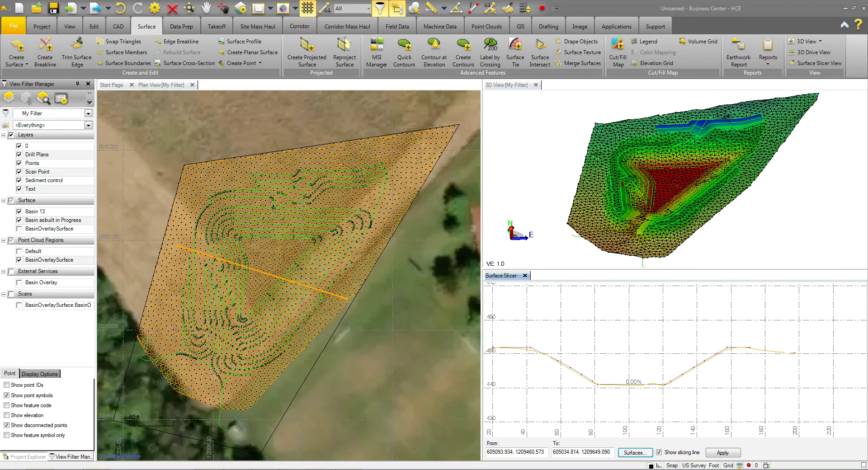
mouse_move(620, 159)
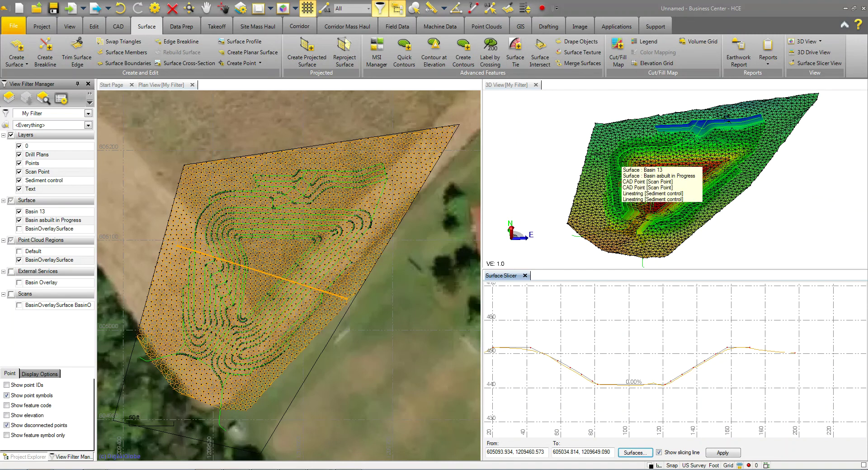